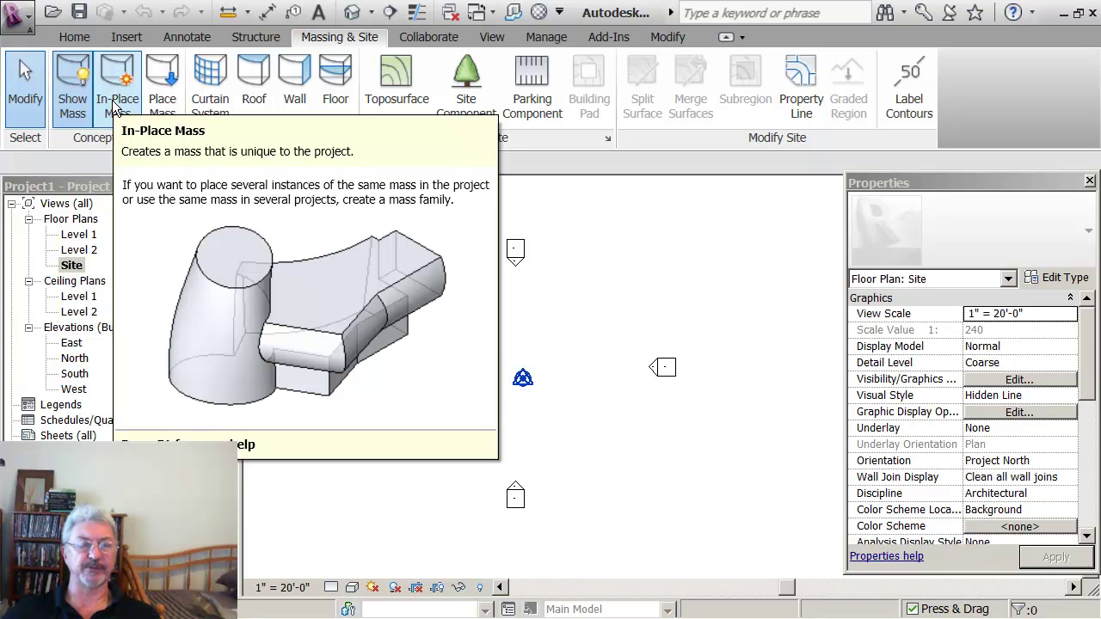
Start an in-place mass named "Proposed Building from Sketchup" in the Site plan
{"action": "left_click", "coordinate": [115, 105]}
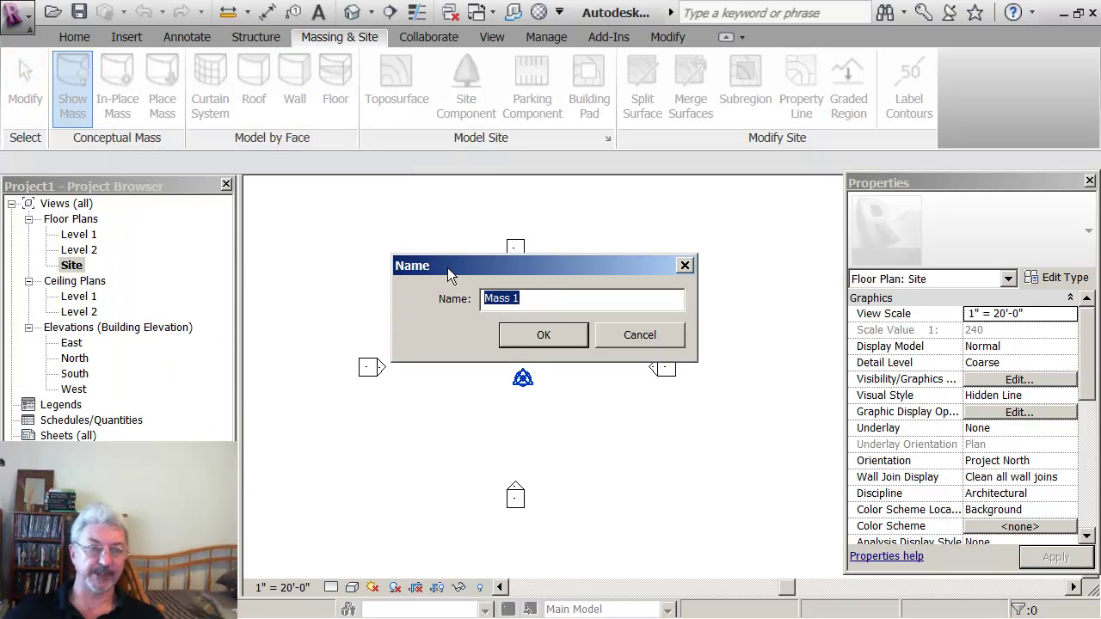
{"action": "type", "text": "Prop"}
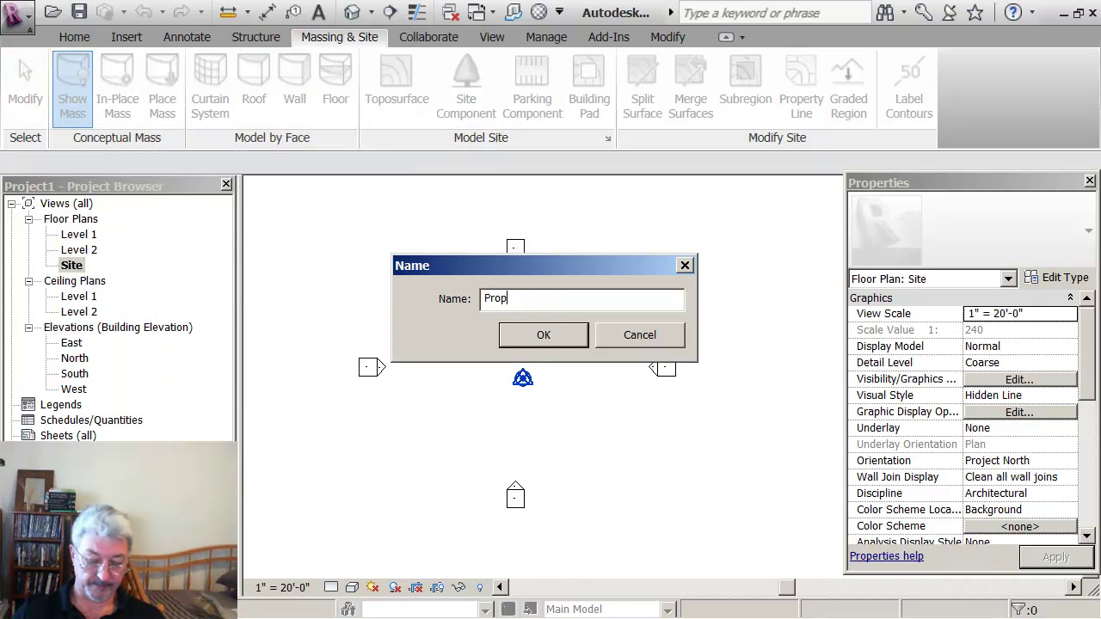
{"action": "type", "text": "osed Building from"}
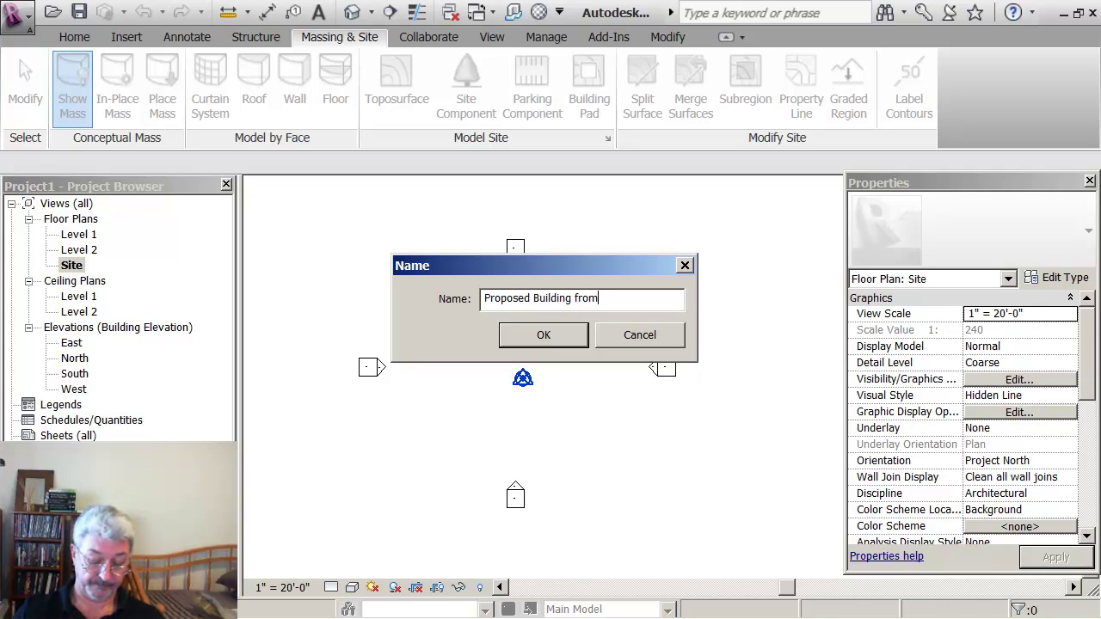
{"action": "type", "text": " Sketchup"}
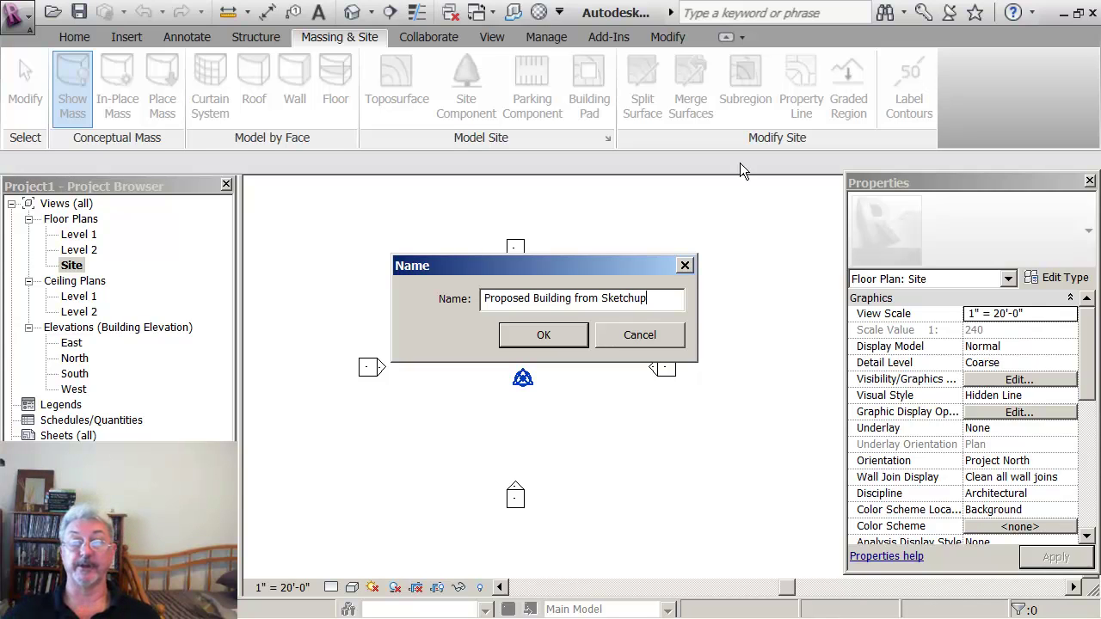
{"action": "left_click", "coordinate": [565, 336]}
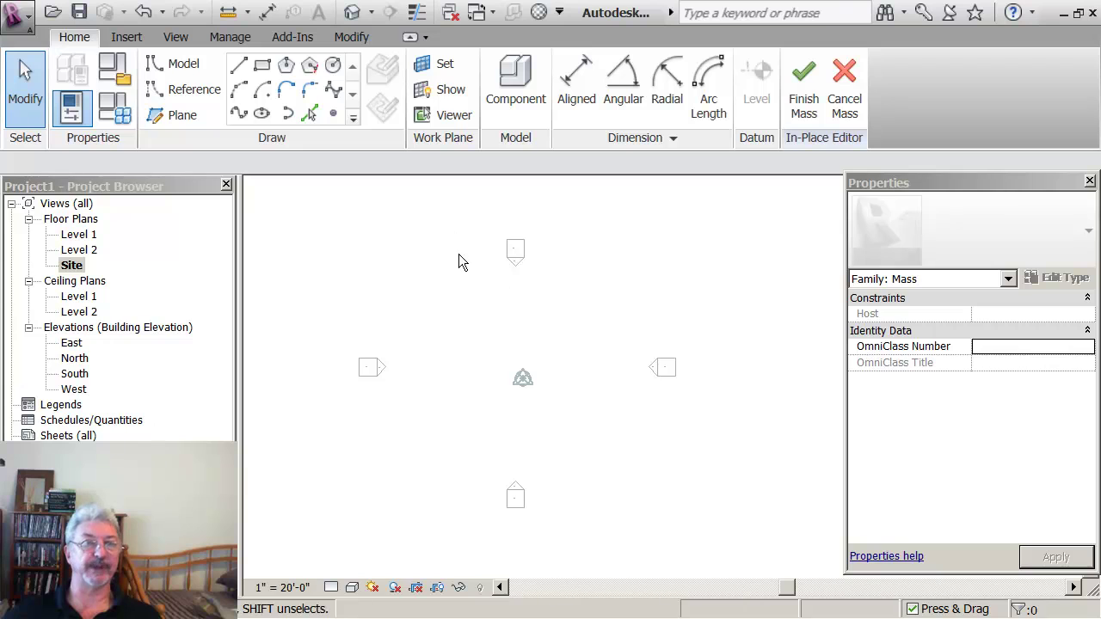
Begin a CAD import into the mass, filter for SketchUp files and select 3DSimpleMassing.skp
{"action": "left_click", "coordinate": [126, 39]}
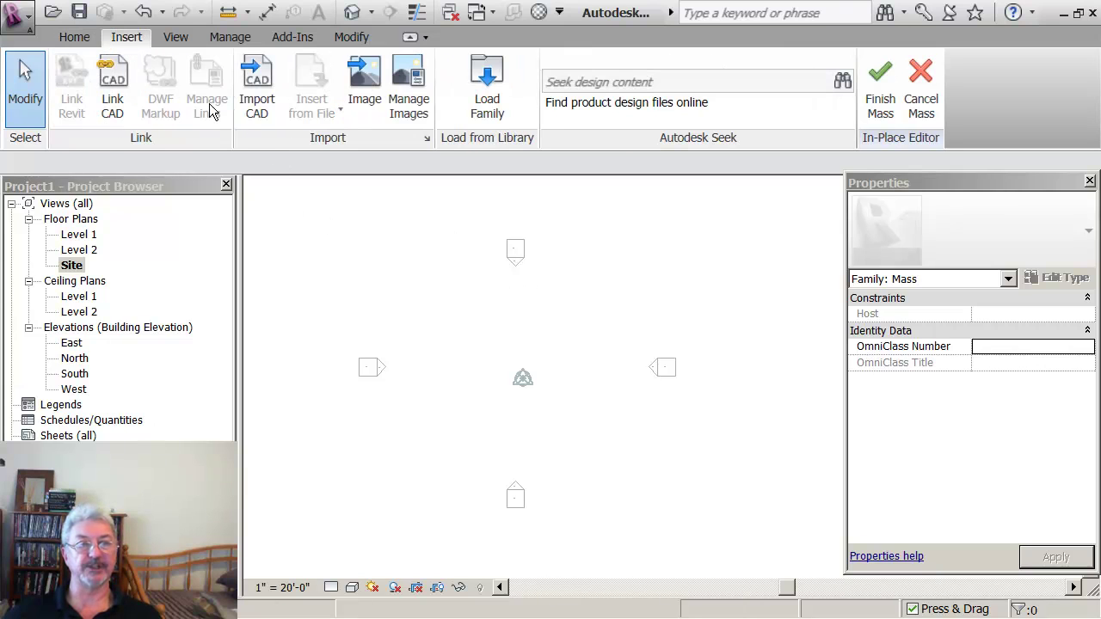
{"action": "left_click", "coordinate": [256, 103]}
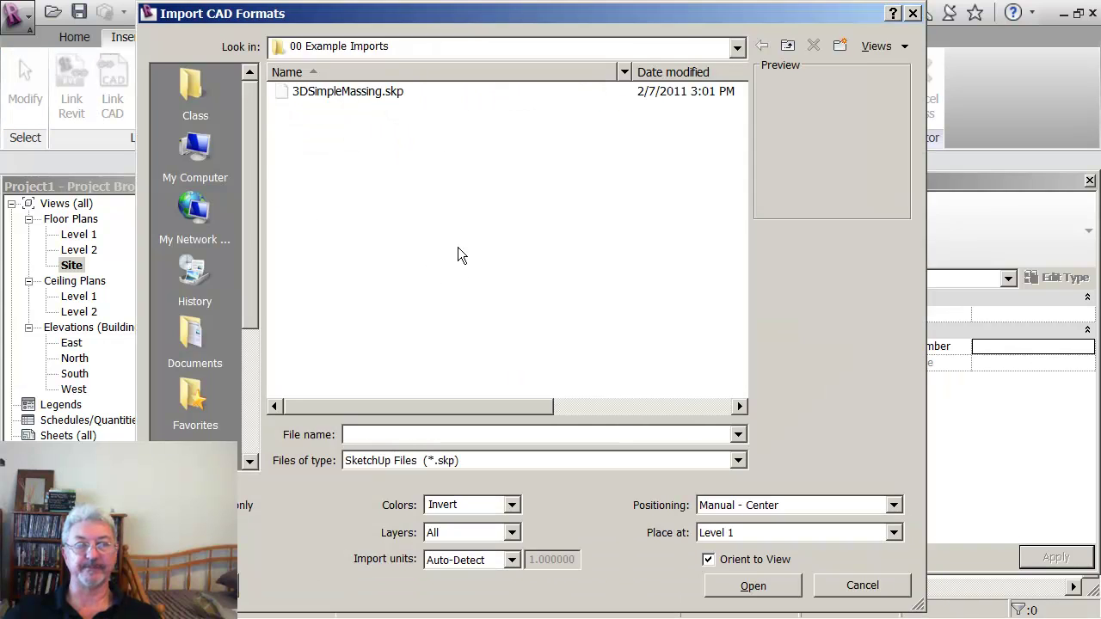
{"action": "left_click", "coordinate": [742, 462]}
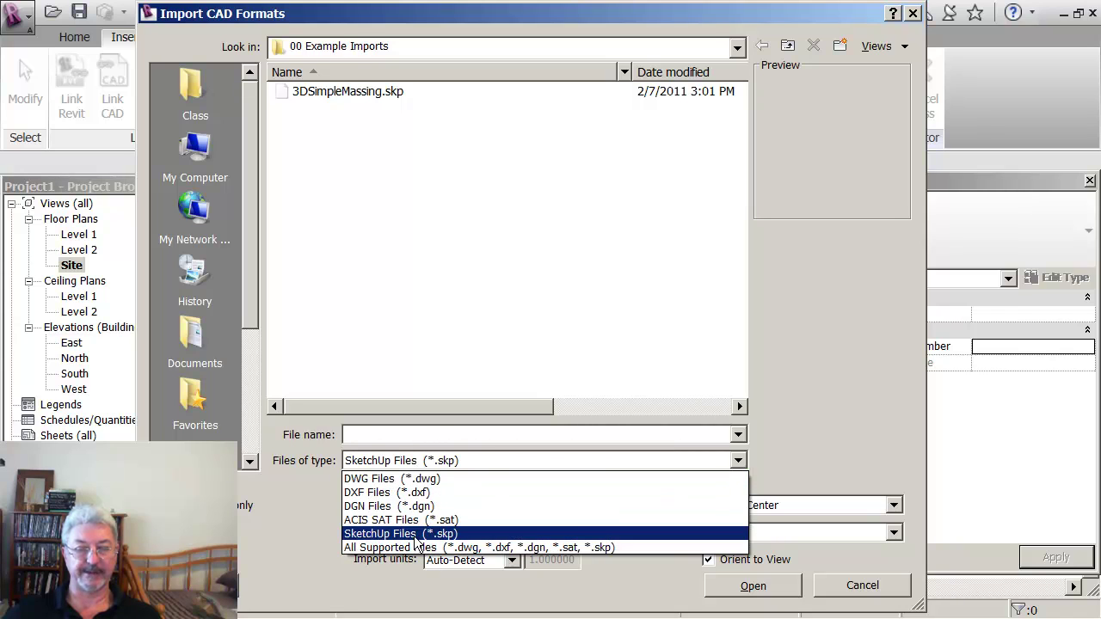
{"action": "left_click", "coordinate": [424, 539]}
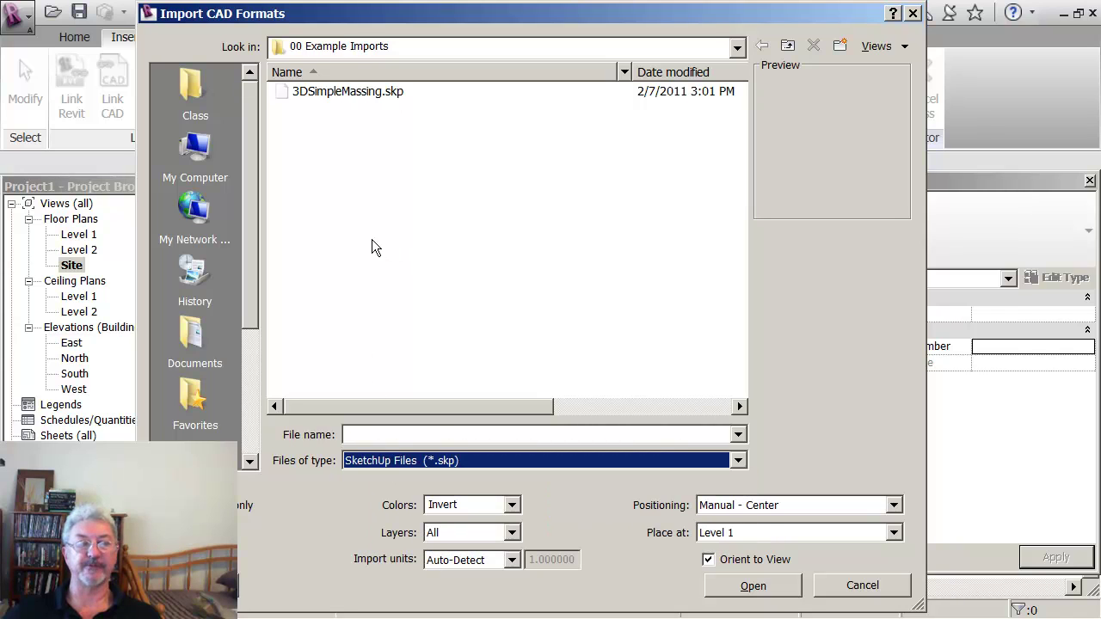
{"action": "left_click", "coordinate": [297, 100]}
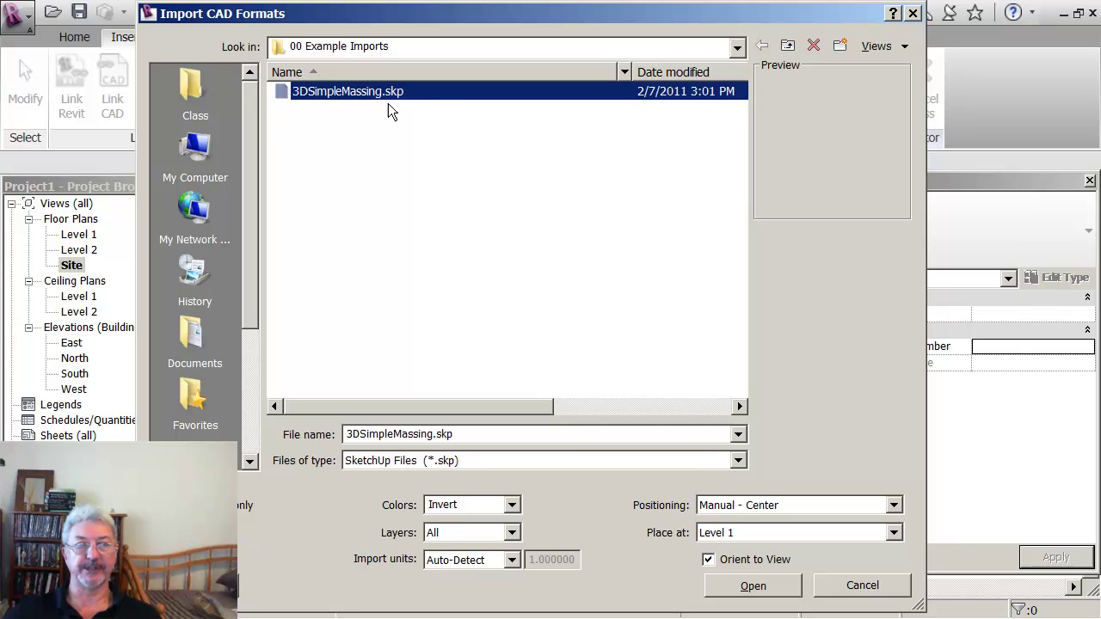
{"action": "scroll", "coordinate": [564, 227], "scroll_direction": "right", "scroll_amount": 1}
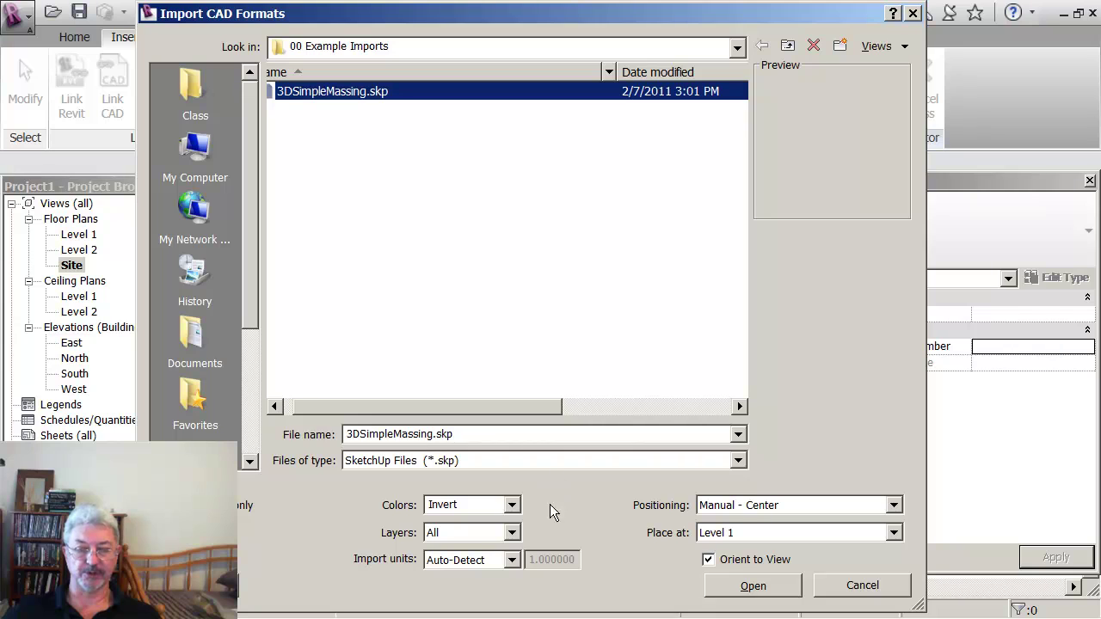
Import the file with Black and White colors, Visible layers and Manual - Origin positioning
{"action": "left_click", "coordinate": [513, 508]}
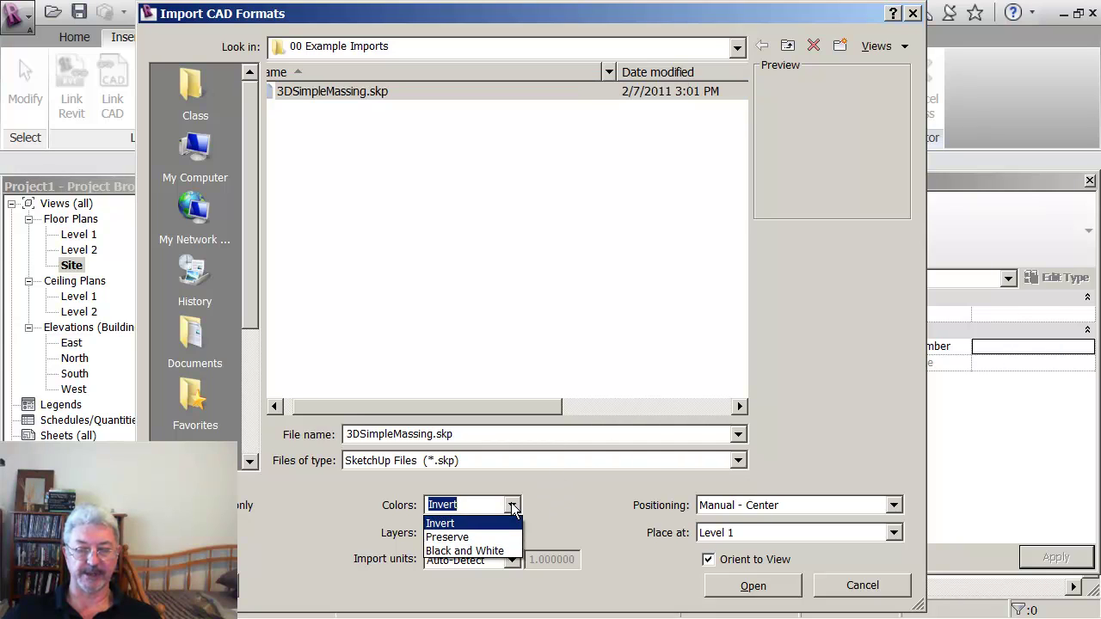
{"action": "left_click", "coordinate": [483, 552]}
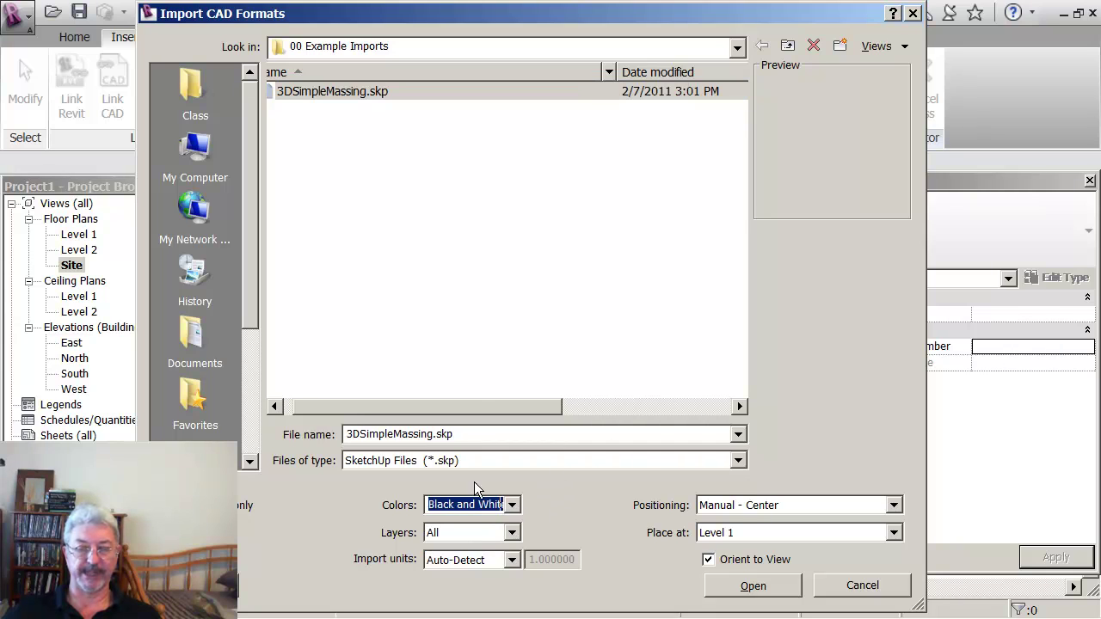
{"action": "left_click", "coordinate": [515, 535]}
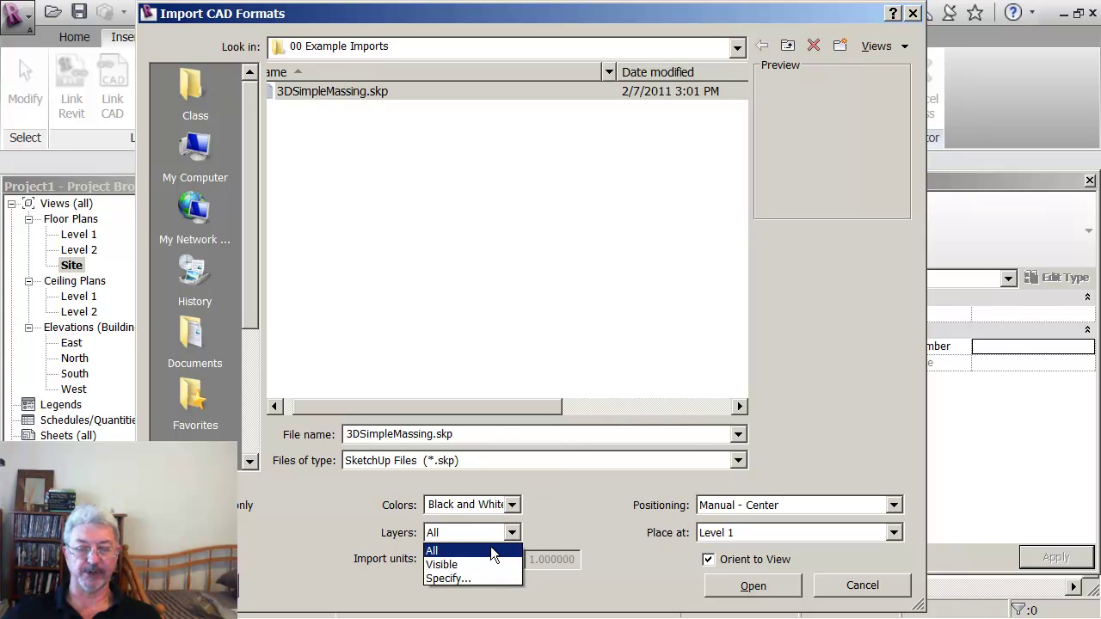
{"action": "left_click", "coordinate": [445, 567]}
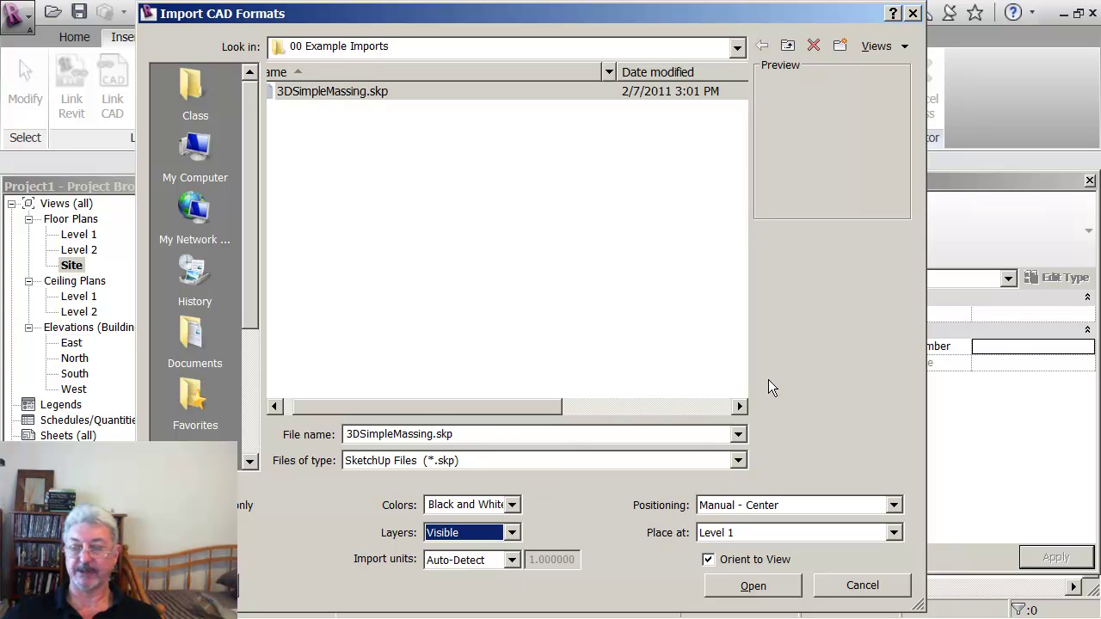
{"action": "left_click", "coordinate": [894, 506]}
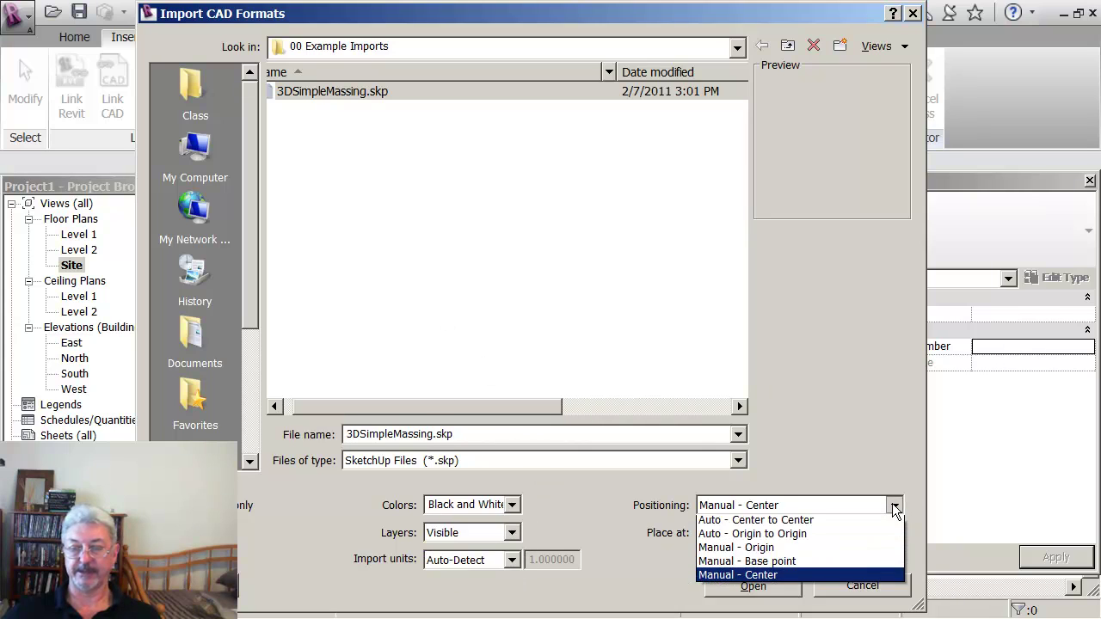
{"action": "left_click", "coordinate": [757, 552]}
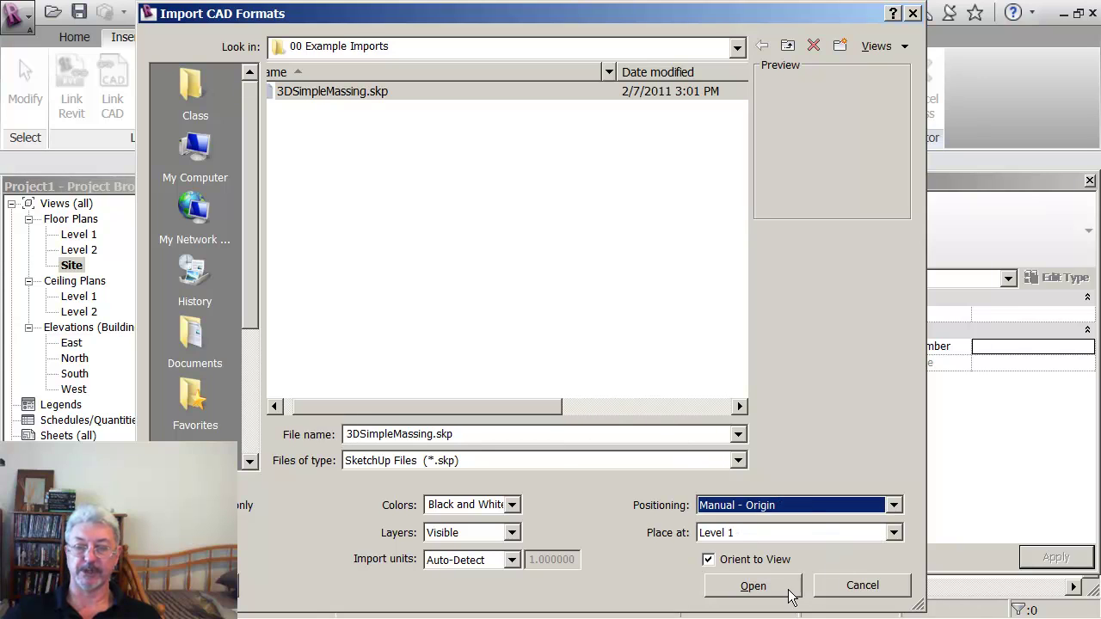
{"action": "left_click", "coordinate": [753, 586]}
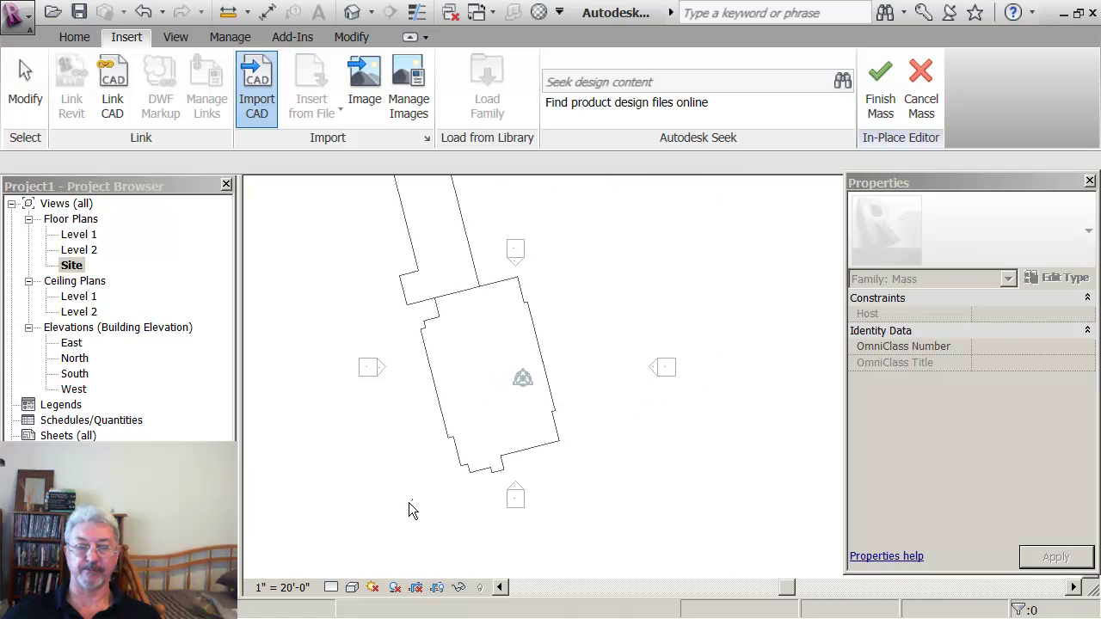
Place the import's origin southwest of the south elevation marker so the building spans the project base point
{"action": "scroll", "coordinate": [411, 508], "scroll_direction": "down", "scroll_amount": 3}
{"action": "middle_click_drag", "start_coordinate": [426, 503], "coordinate": [481, 405]}
{"action": "scroll", "coordinate": [486, 460], "scroll_direction": "down", "scroll_amount": 4}
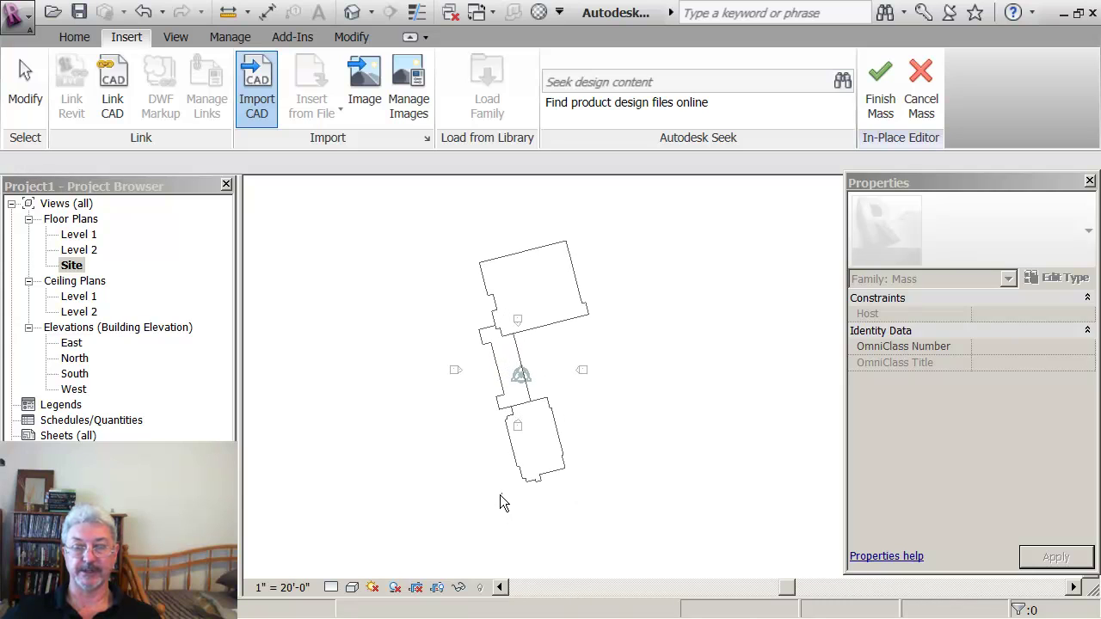
{"action": "left_click", "coordinate": [491, 497]}
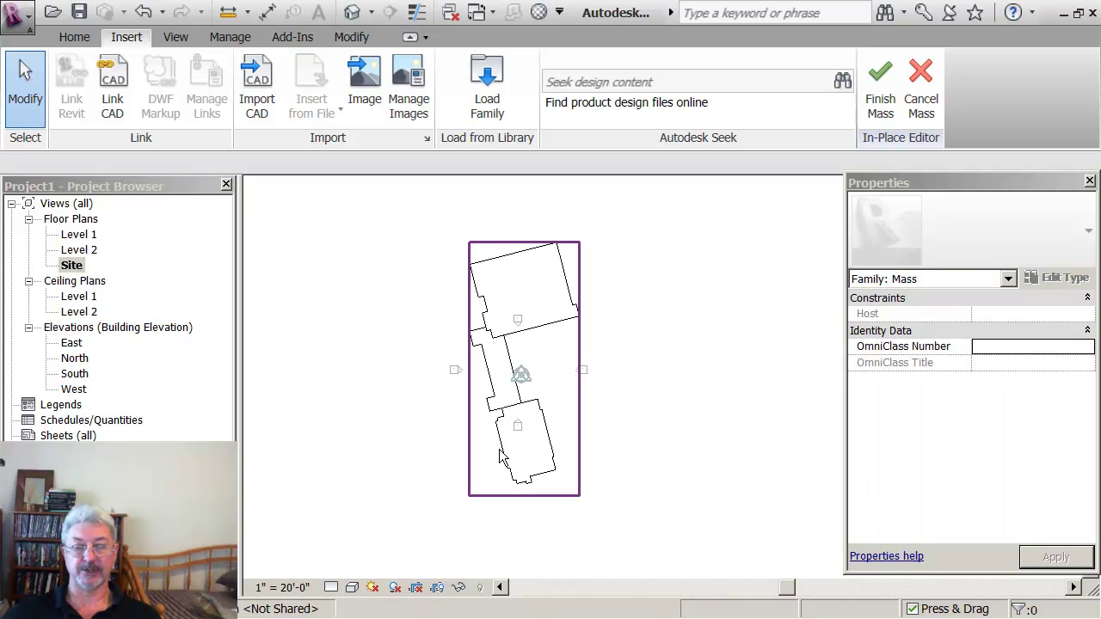
Rotate the imported building about 14.3° clockwise around the link's lower corner so its walls run square to the plan
{"action": "left_click", "coordinate": [502, 456]}
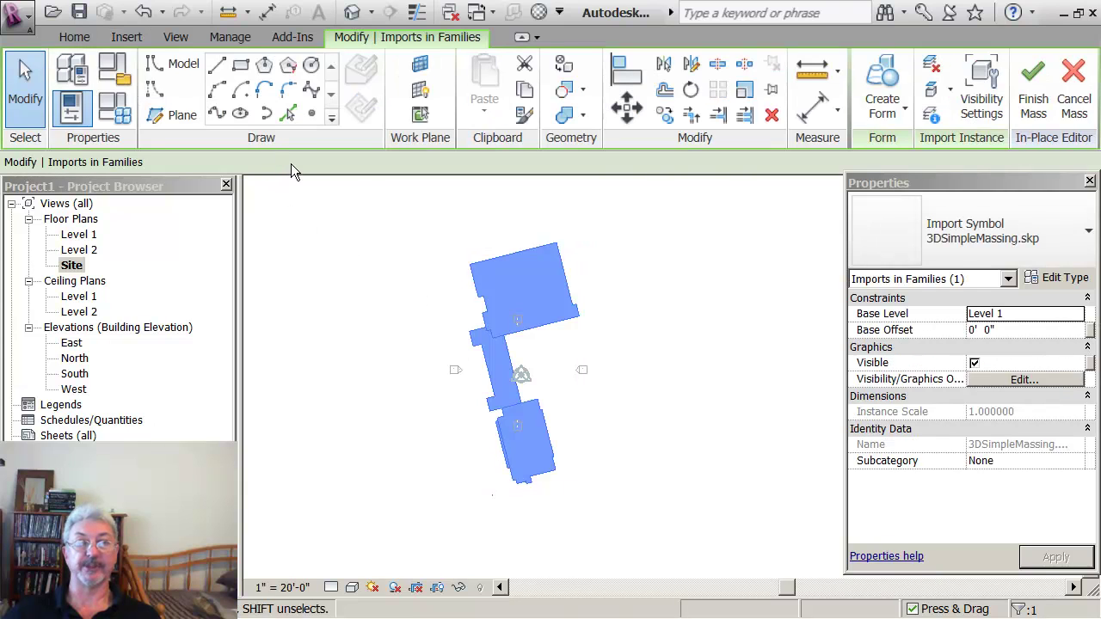
{"action": "left_click", "coordinate": [691, 89]}
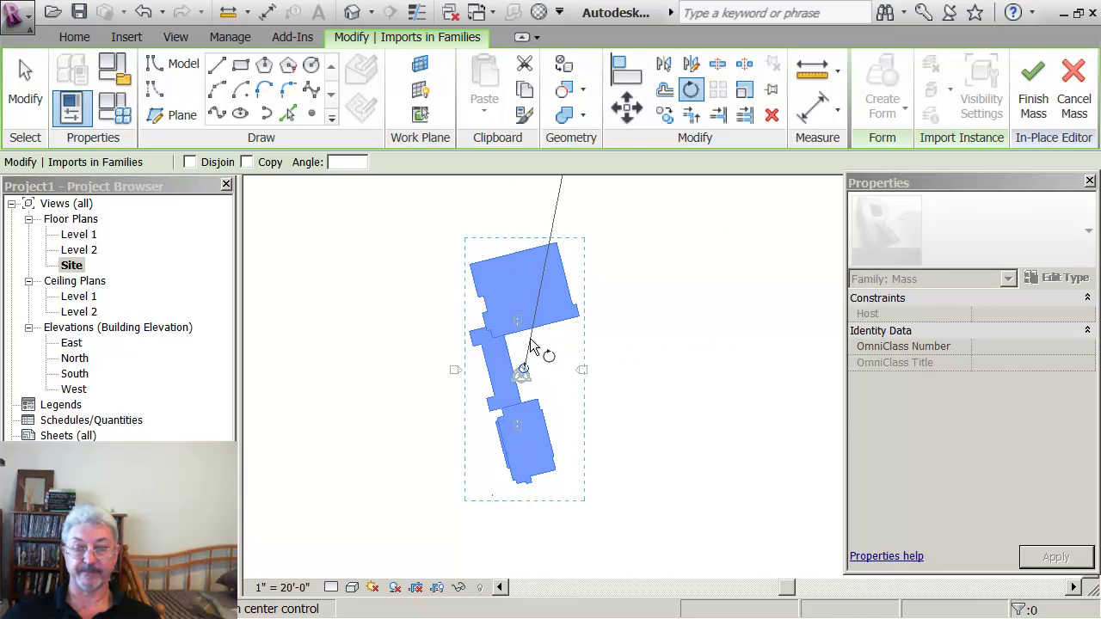
{"action": "left_click_drag", "start_coordinate": [522, 370], "coordinate": [520, 402]}
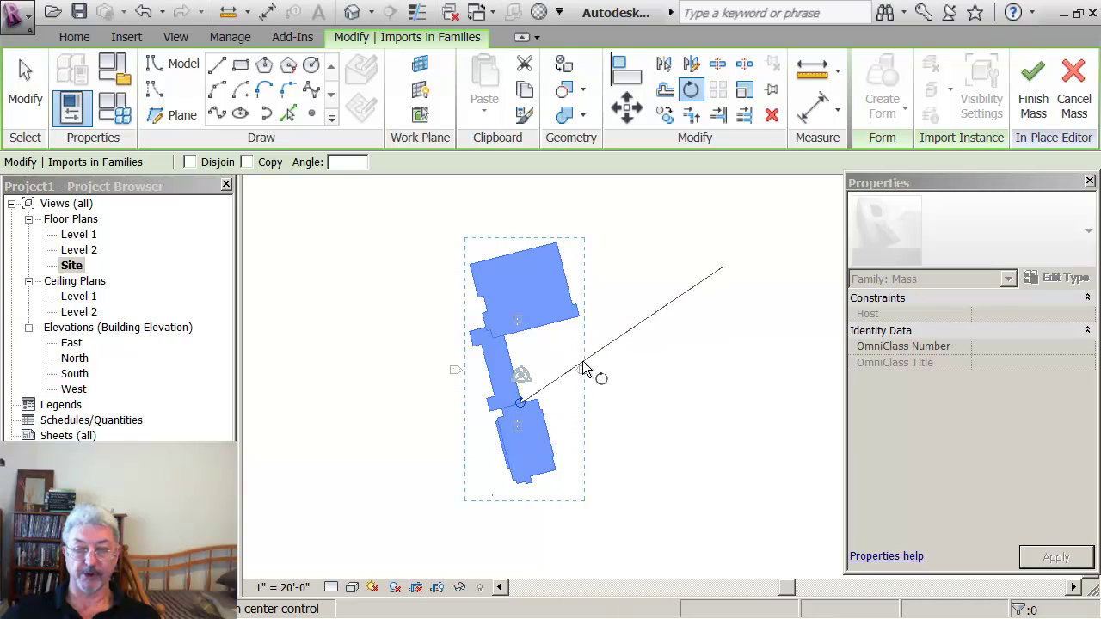
{"action": "left_click", "coordinate": [507, 339]}
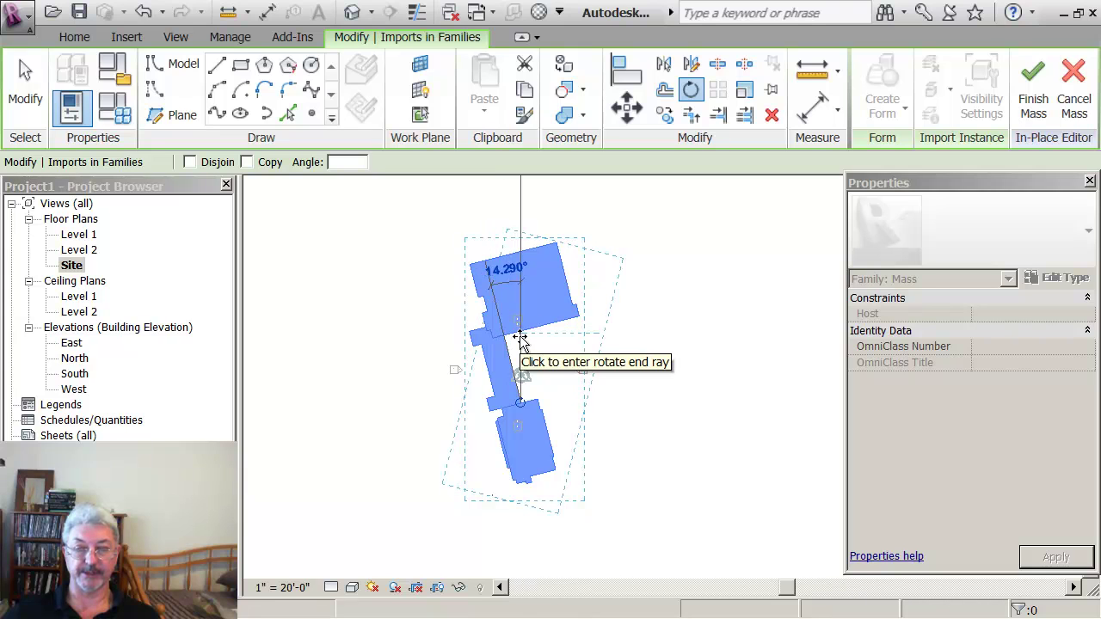
{"action": "left_click", "coordinate": [521, 339]}
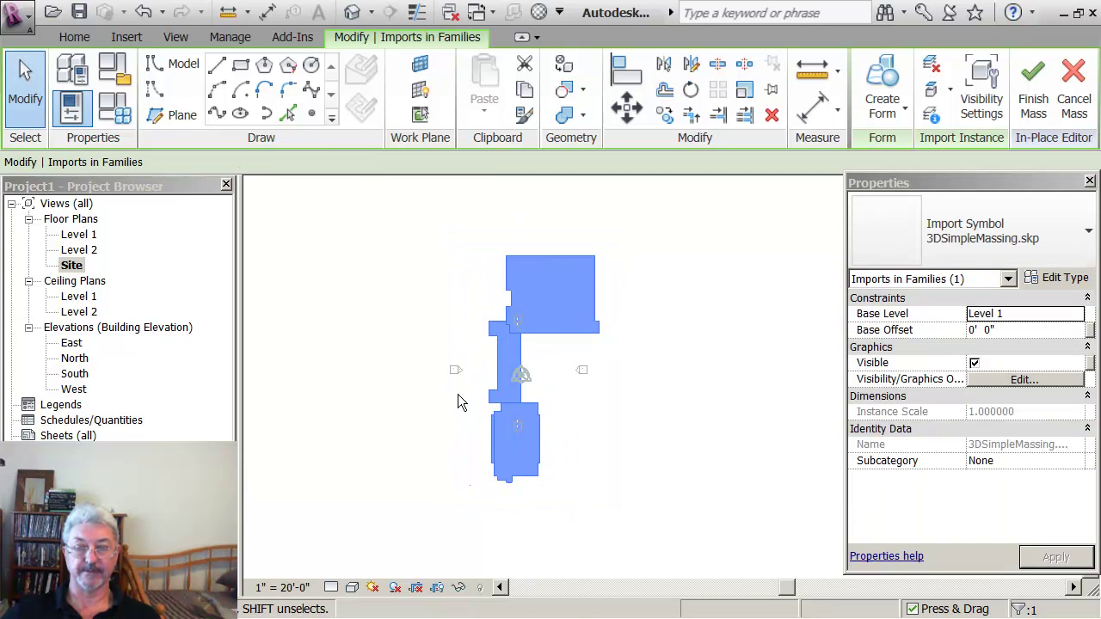
{"action": "middle_click_drag", "start_coordinate": [425, 402], "coordinate": [353, 453]}
{"action": "left_click", "coordinate": [370, 428]}
{"action": "scroll", "coordinate": [366, 428], "scroll_direction": "up", "scroll_amount": 2}
{"action": "scroll", "coordinate": [353, 453], "scroll_direction": "down", "scroll_amount": 1}
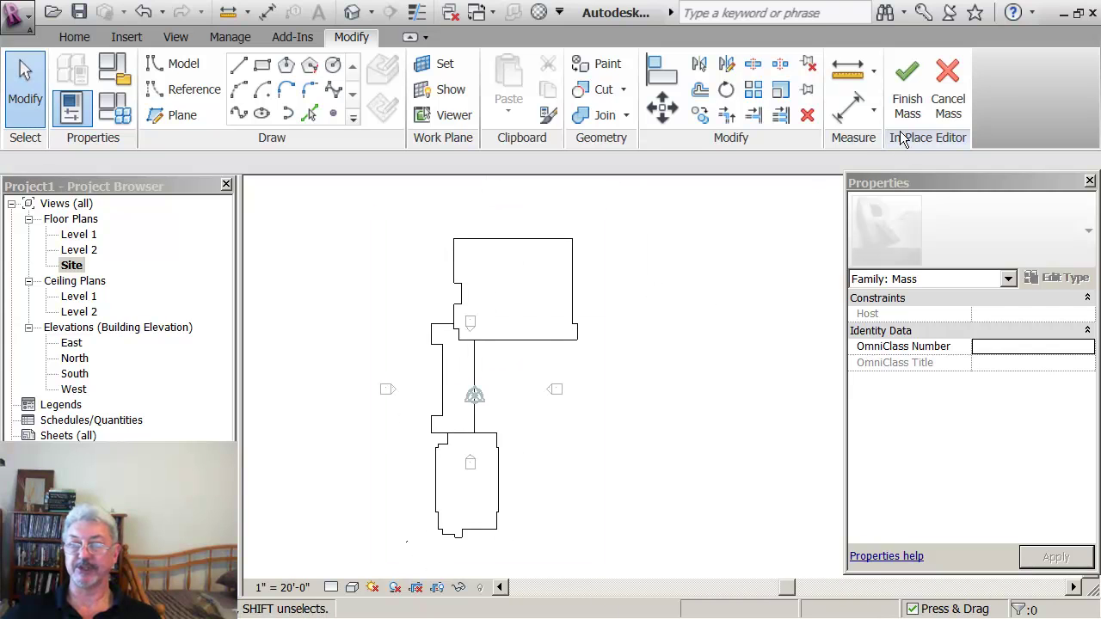
Finish the in-place mass and dismiss the mesh geometry warning
{"action": "left_click", "coordinate": [908, 104]}
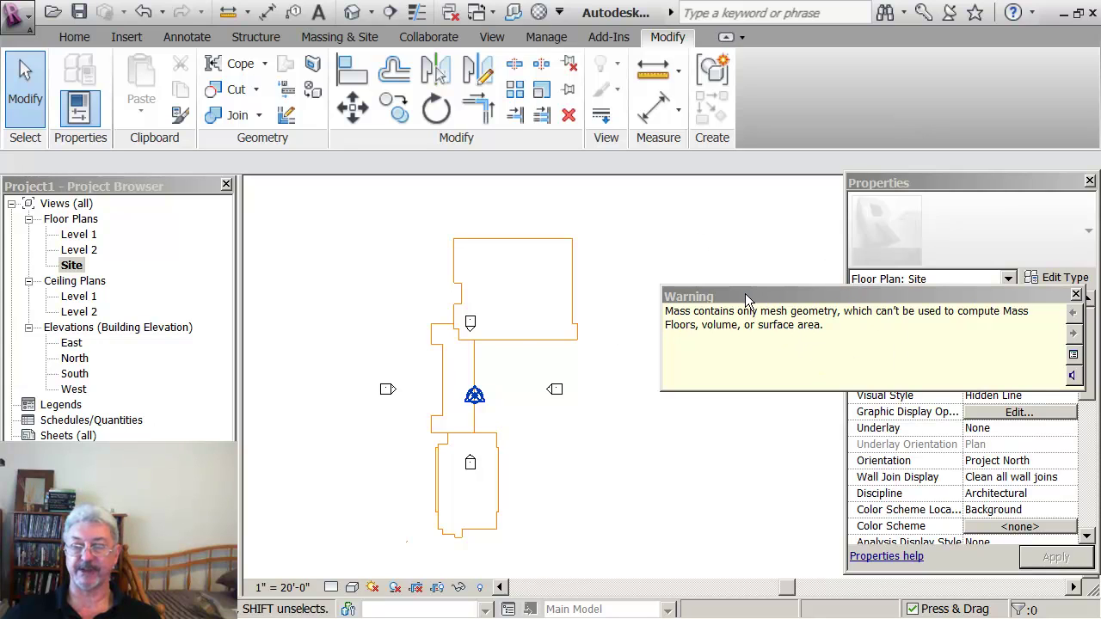
{"action": "left_click_drag", "start_coordinate": [746, 300], "coordinate": [716, 247]}
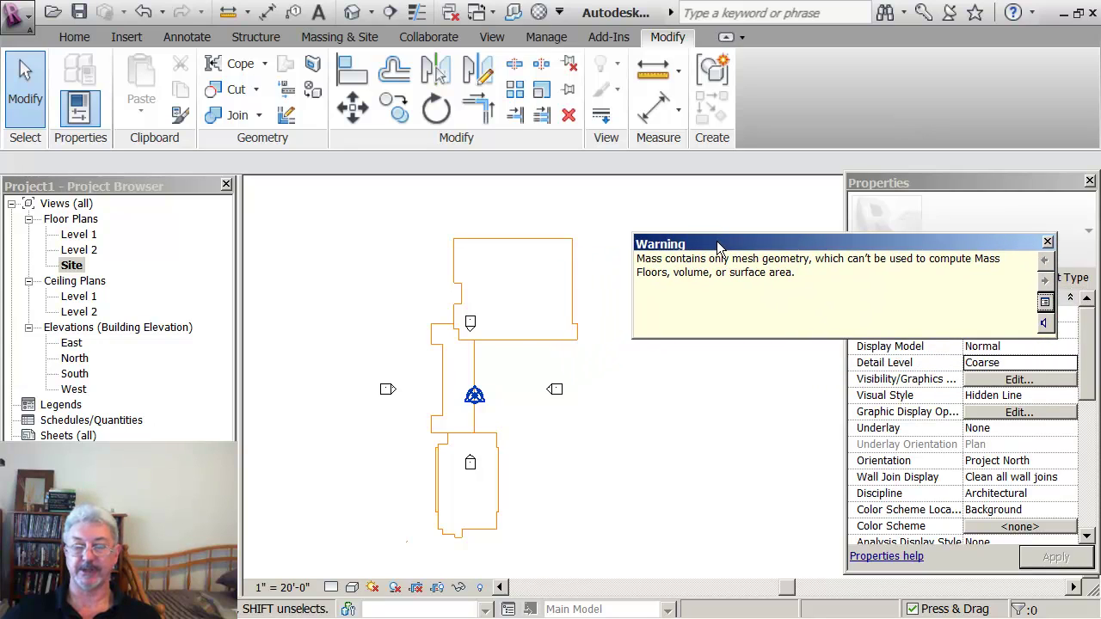
{"action": "left_click", "coordinate": [532, 222]}
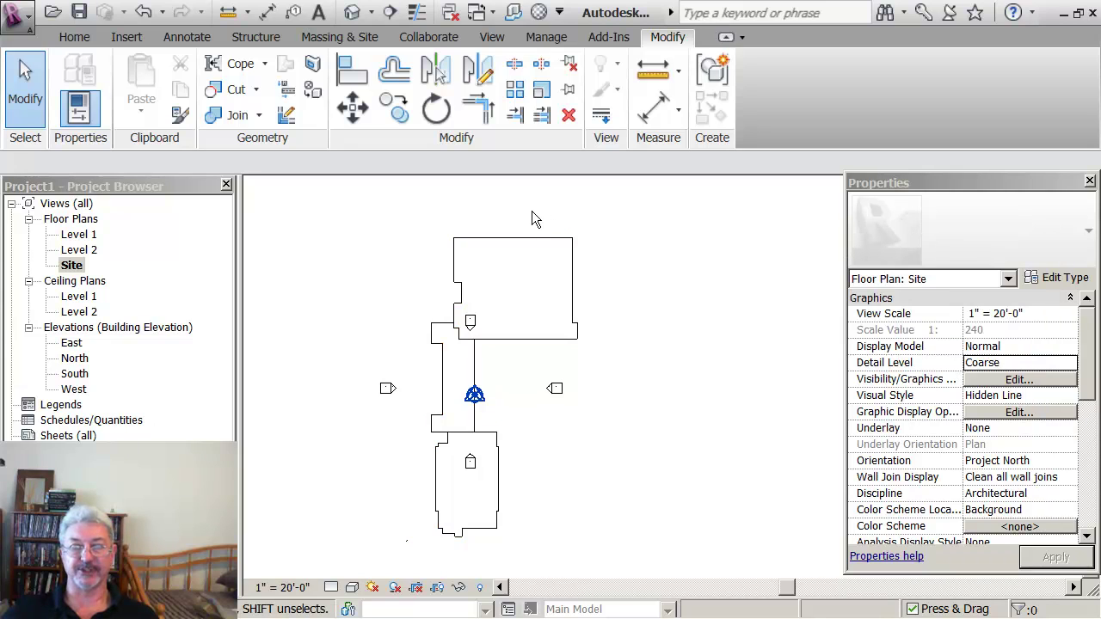
Open the default 3D view and inspect the building mass from around the large block
{"action": "scroll", "coordinate": [649, 341], "scroll_direction": "up", "scroll_amount": 2}
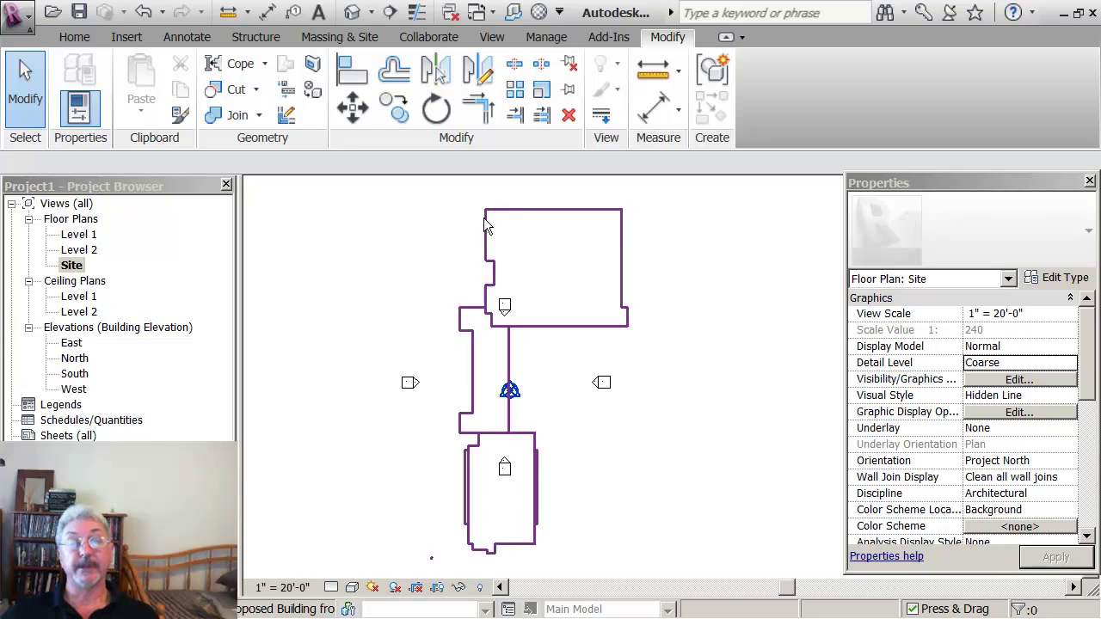
{"action": "left_click", "coordinate": [352, 12]}
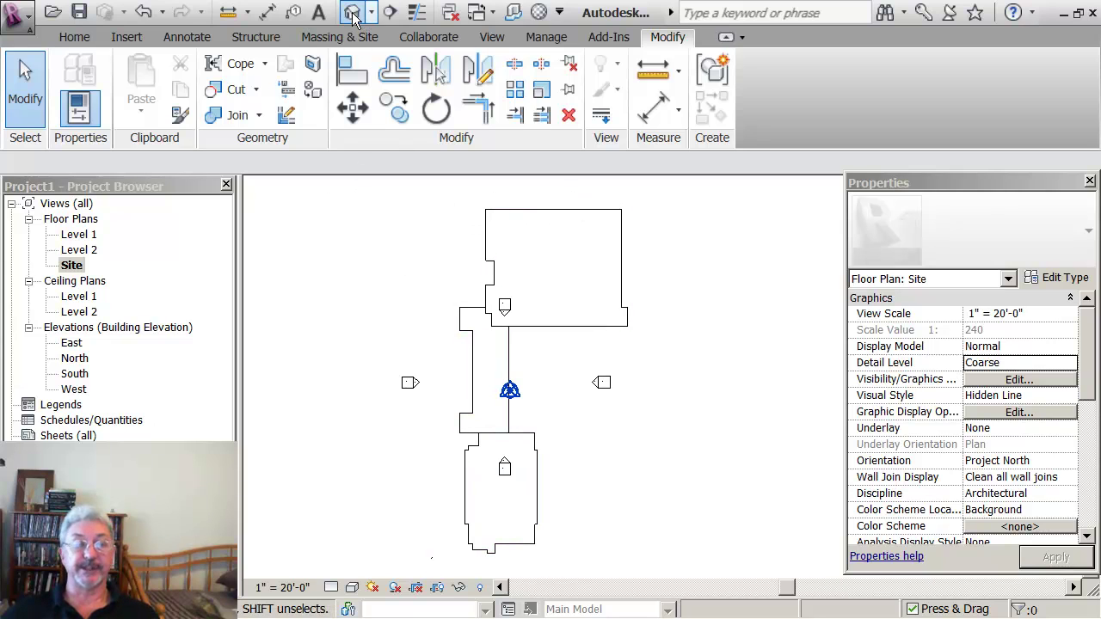
{"action": "scroll", "coordinate": [477, 302], "scroll_direction": "down", "scroll_amount": 2}
{"action": "middle_click_drag", "start_coordinate": [470, 294], "coordinate": [353, 309]}
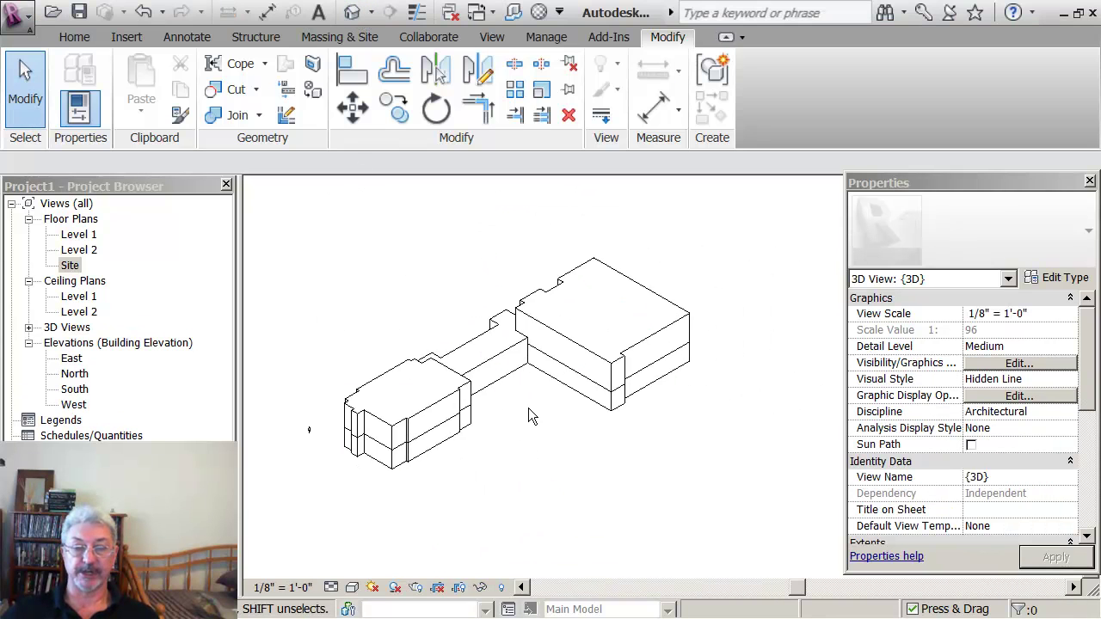
{"action": "scroll", "coordinate": [525, 450], "scroll_direction": "up", "scroll_amount": 3}
{"action": "middle_click_drag", "start_coordinate": [525, 450], "coordinate": [679, 491]}
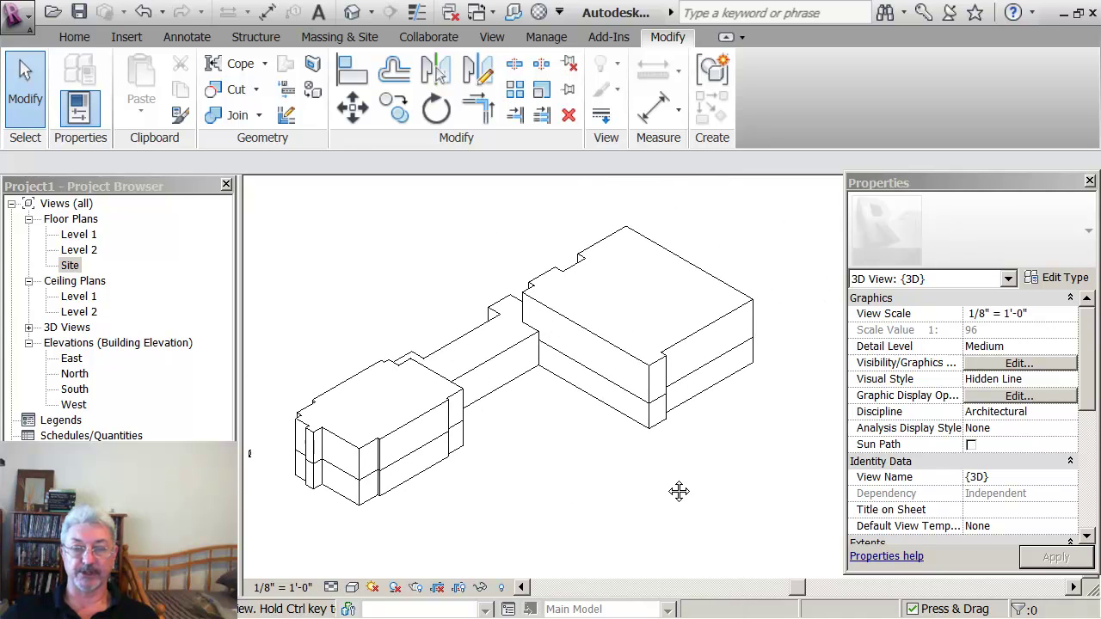
{"action": "middle_click_drag", "start_coordinate": [728, 459], "coordinate": [530, 503], "text": "shift"}
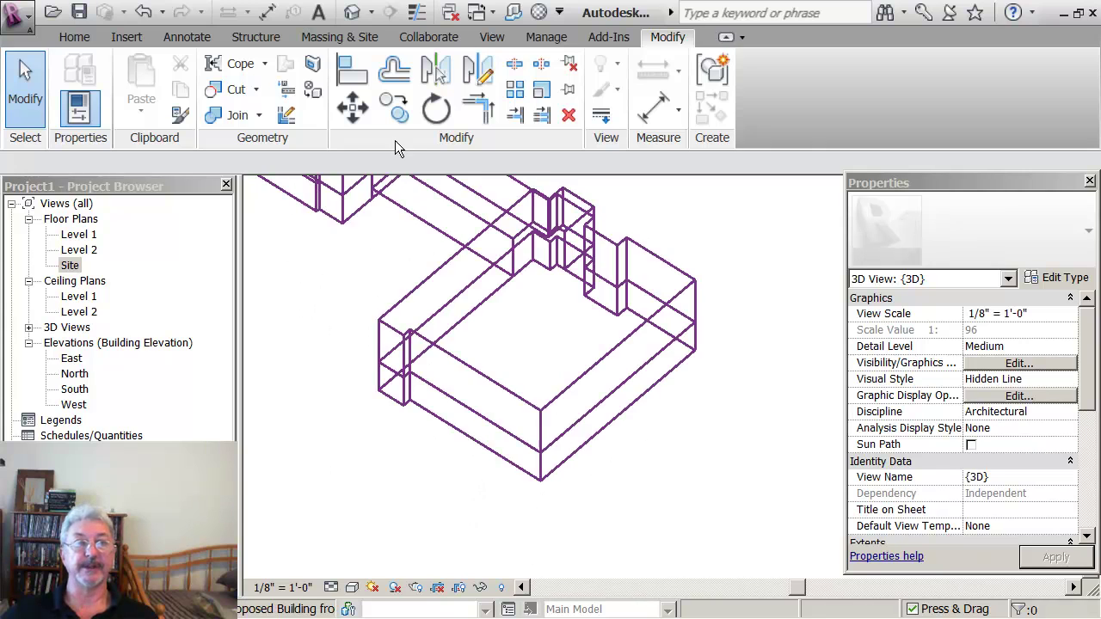
Set up walls by face using the Exterior - Brick on CMU type with the location line at Finish Face: Exterior
{"action": "left_click", "coordinate": [338, 37]}
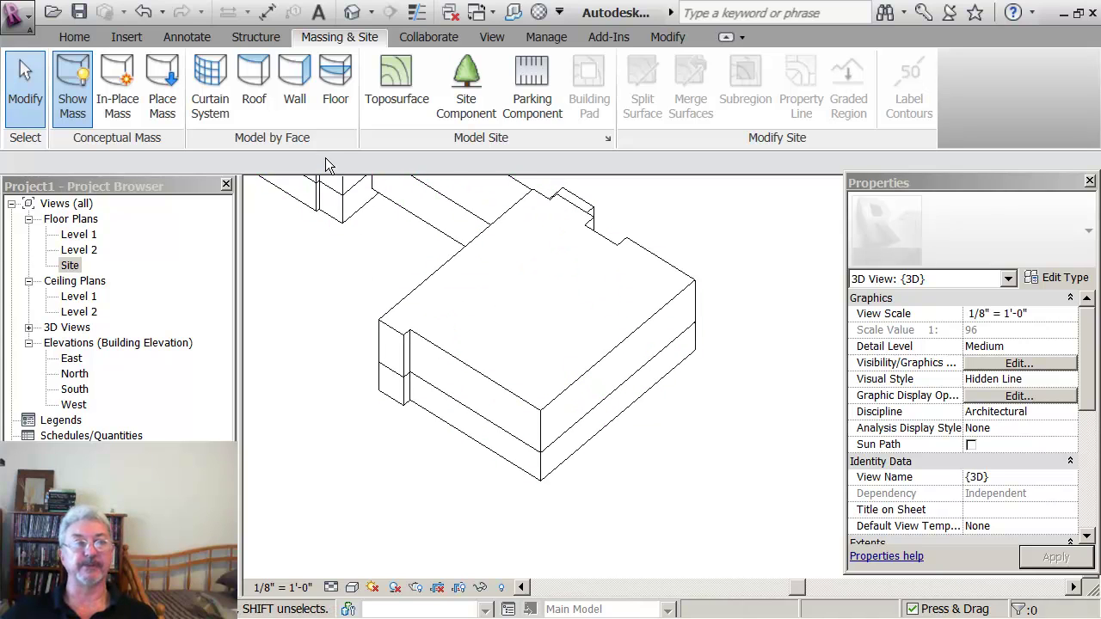
{"action": "left_click", "coordinate": [292, 100]}
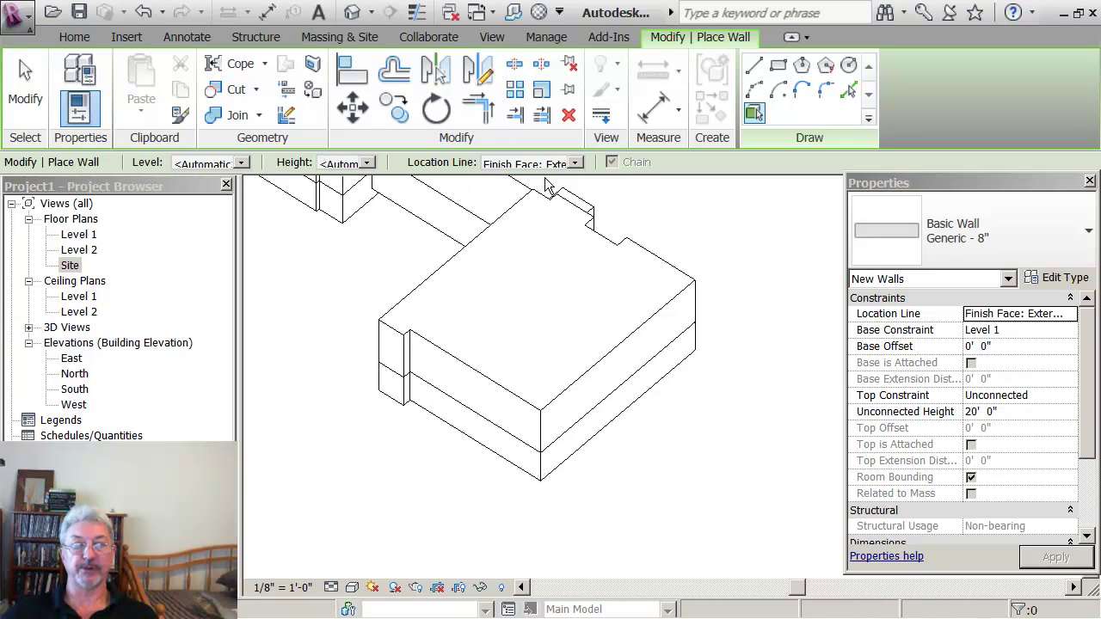
{"action": "left_click", "coordinate": [575, 164]}
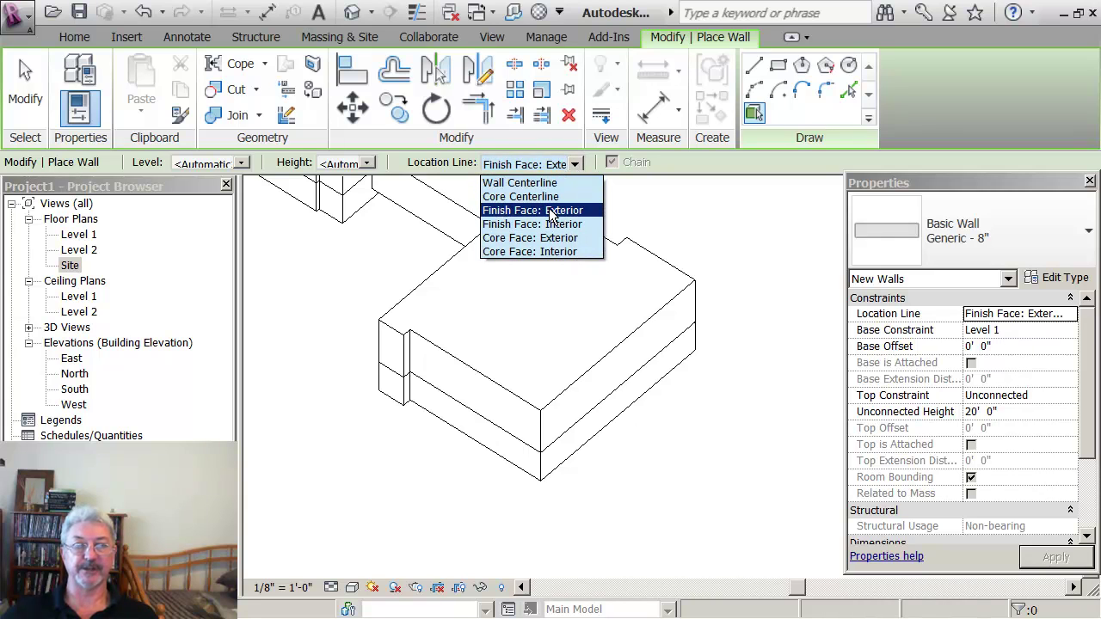
{"action": "left_click", "coordinate": [552, 211]}
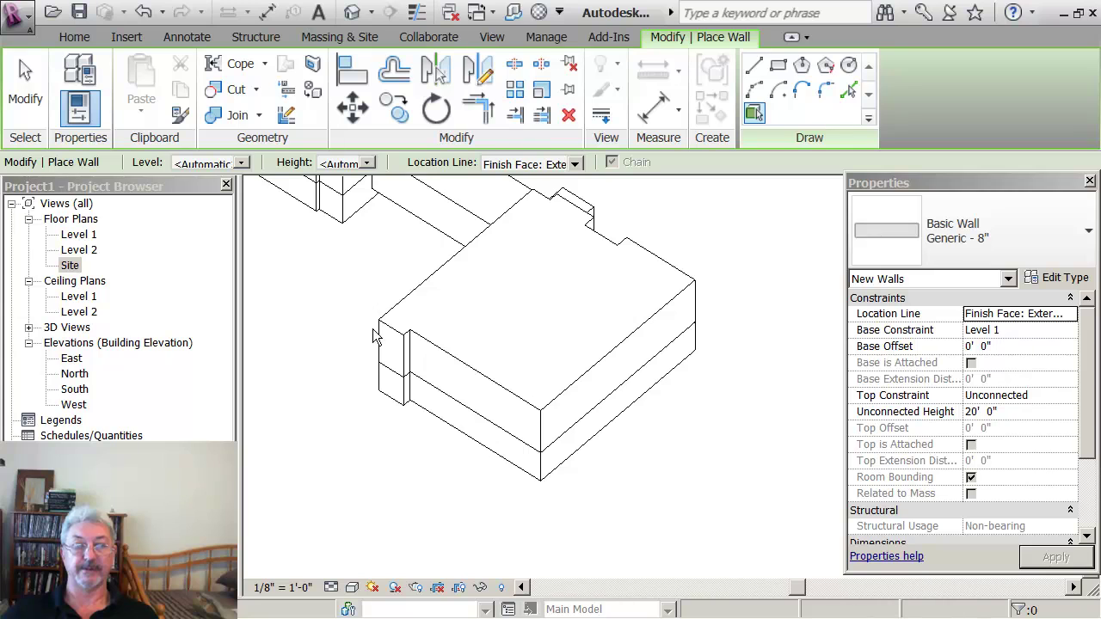
{"action": "left_click", "coordinate": [1086, 230]}
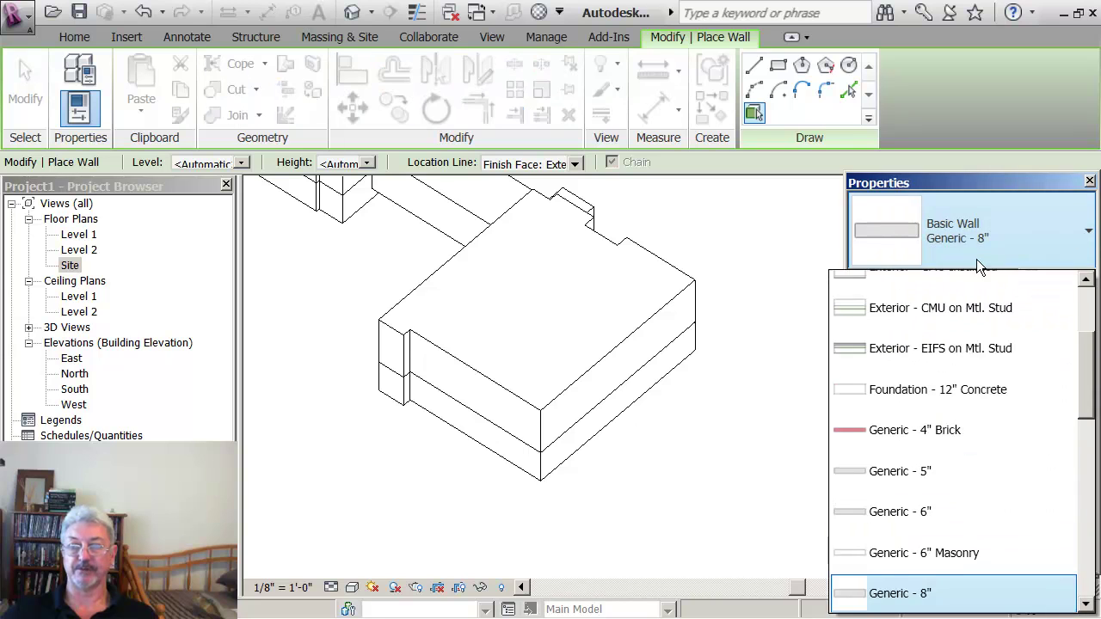
{"action": "scroll", "coordinate": [1078, 356], "scroll_direction": "up", "scroll_amount": 1}
{"action": "left_click_drag", "start_coordinate": [1089, 372], "coordinate": [1091, 333]}
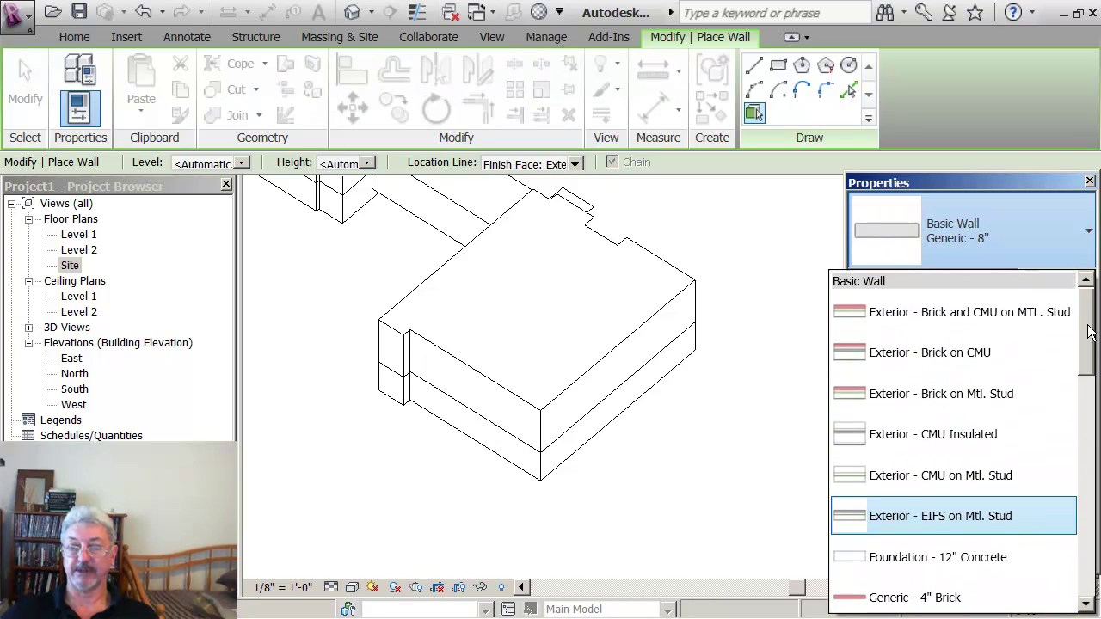
{"action": "left_click", "coordinate": [879, 360]}
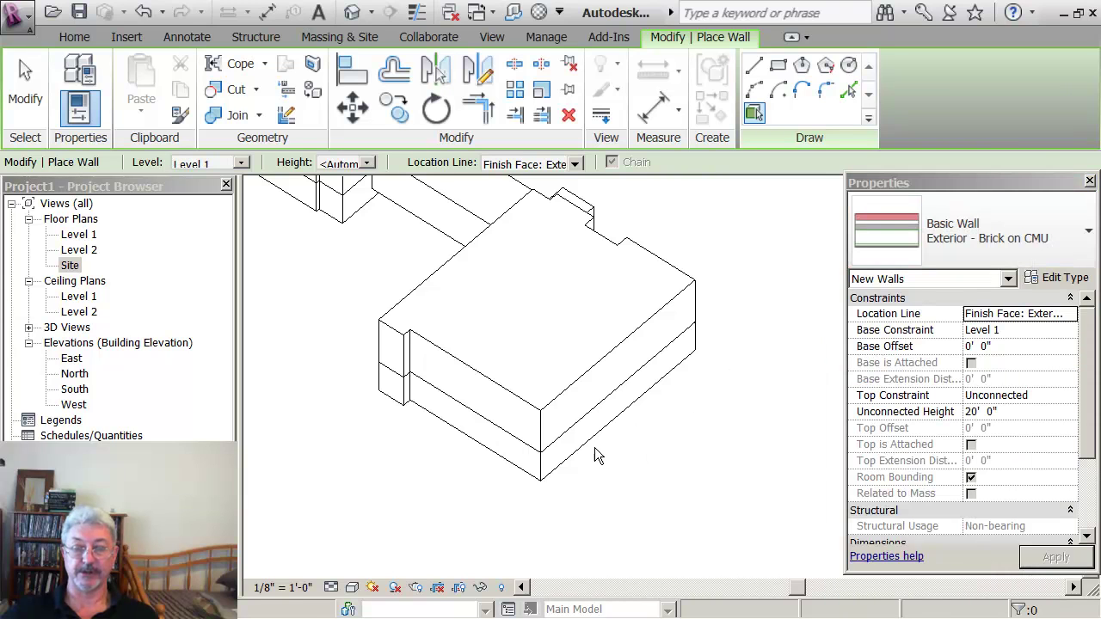
Place brick walls on the lower-storey faces of the large block's two front sides and its corner projection
{"action": "left_click", "coordinate": [598, 426]}
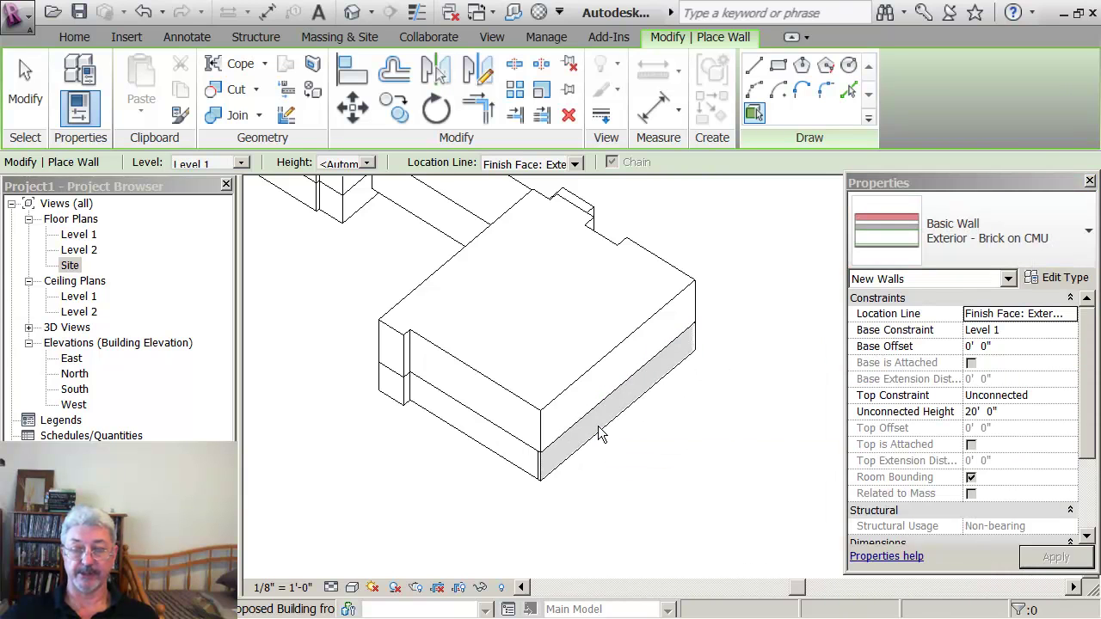
{"action": "left_click", "coordinate": [512, 469]}
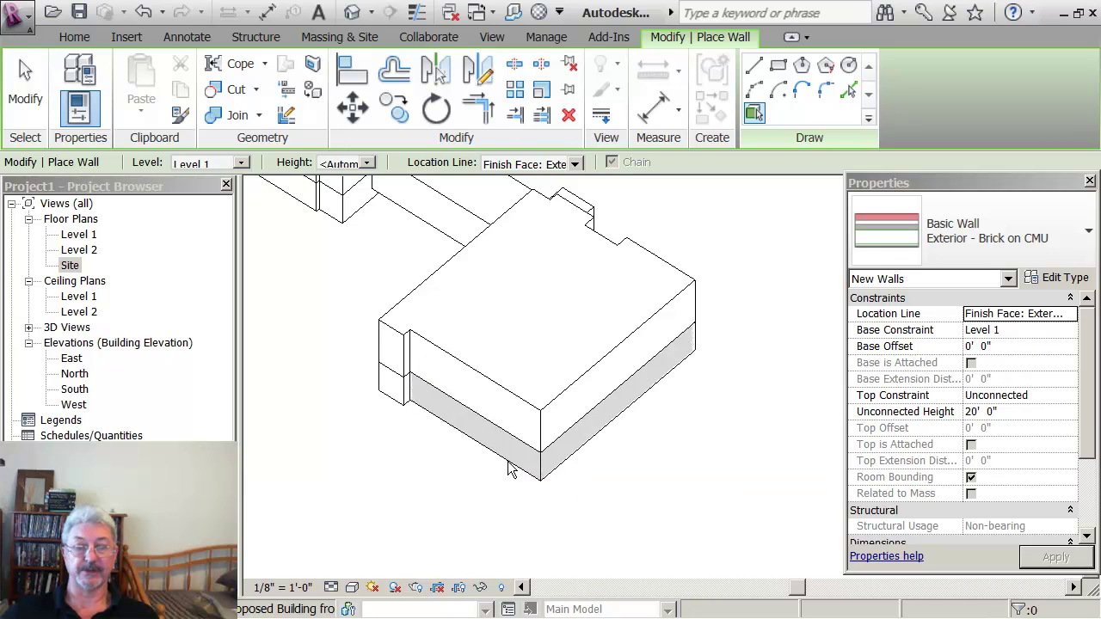
{"action": "left_click", "coordinate": [407, 404]}
{"action": "left_click", "coordinate": [392, 413]}
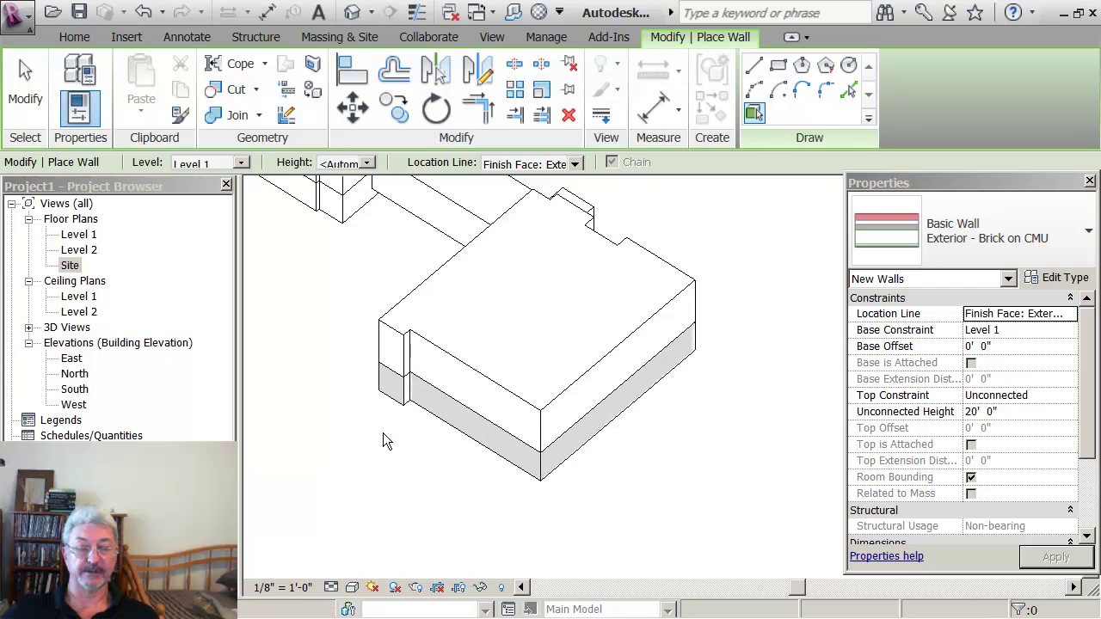
{"action": "scroll", "coordinate": [384, 448], "scroll_direction": "up", "scroll_amount": 4}
{"action": "scroll", "coordinate": [387, 437], "scroll_direction": "down", "scroll_amount": 4}
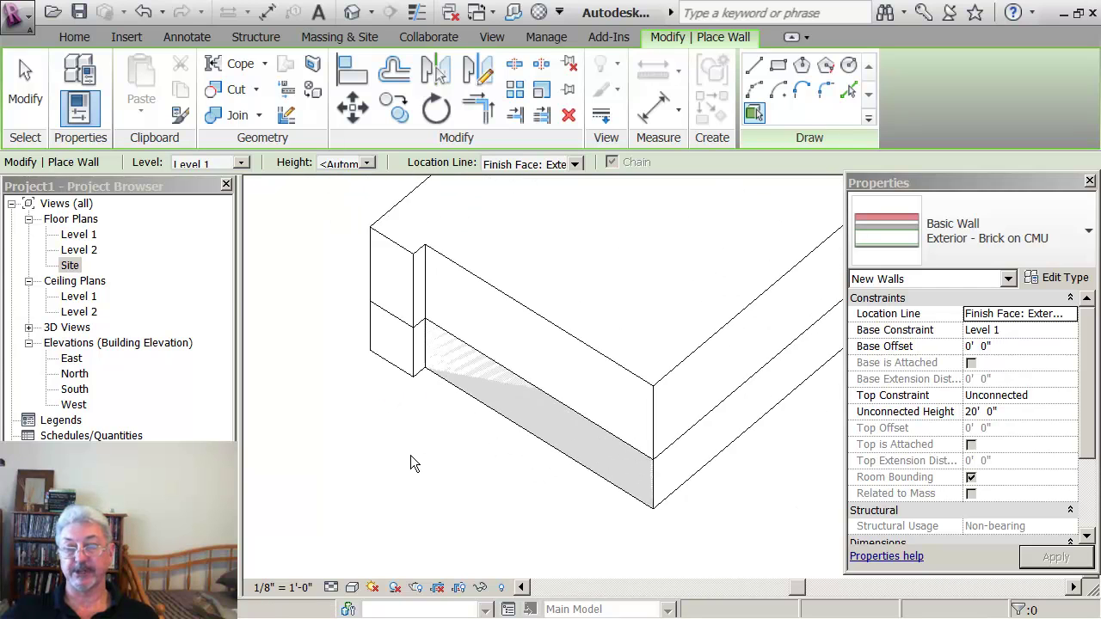
{"action": "scroll", "coordinate": [395, 459], "scroll_direction": "down", "scroll_amount": 1}
{"action": "mouse_move", "coordinate": [379, 463]}
{"action": "middle_mouse_down"}
{"action": "mouse_move", "coordinate": [391, 476]}
{"action": "mouse_move", "coordinate": [380, 473]}
{"action": "middle_mouse_up"}
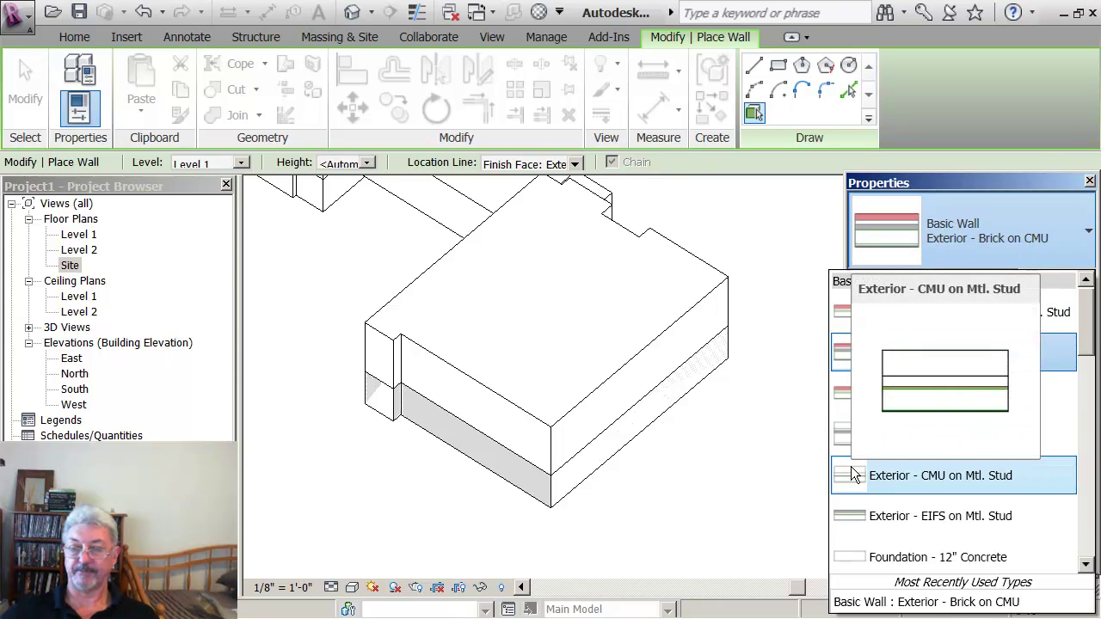
Place Storefront curtain walls on the two long upper-storey faces above the brick walls
{"action": "left_click_drag", "start_coordinate": [1082, 361], "coordinate": [1064, 548]}
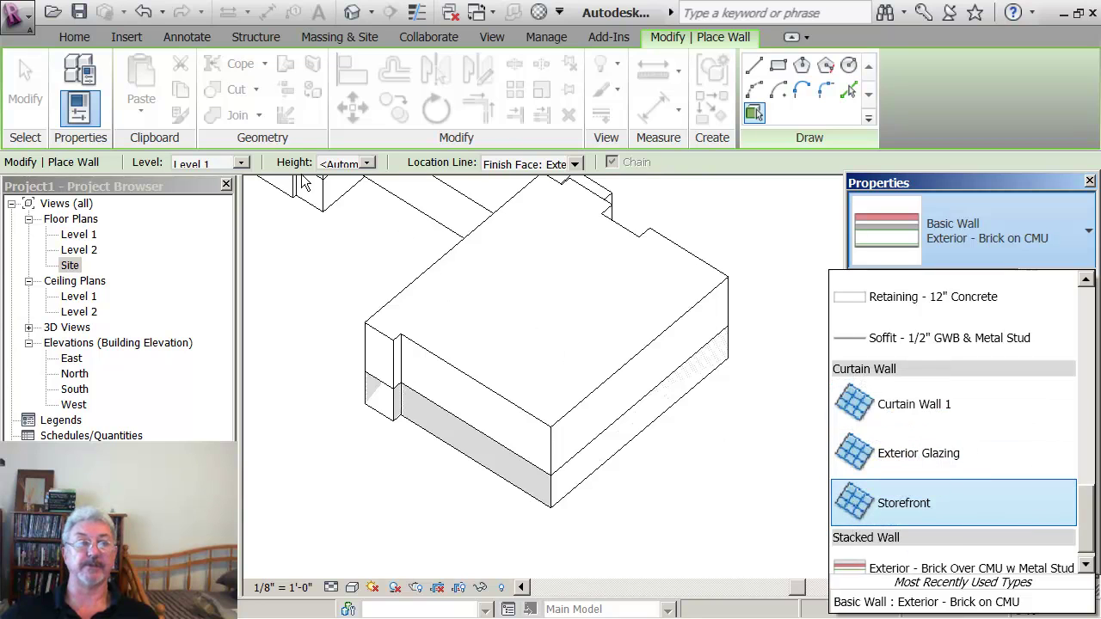
{"action": "left_click", "coordinate": [853, 506]}
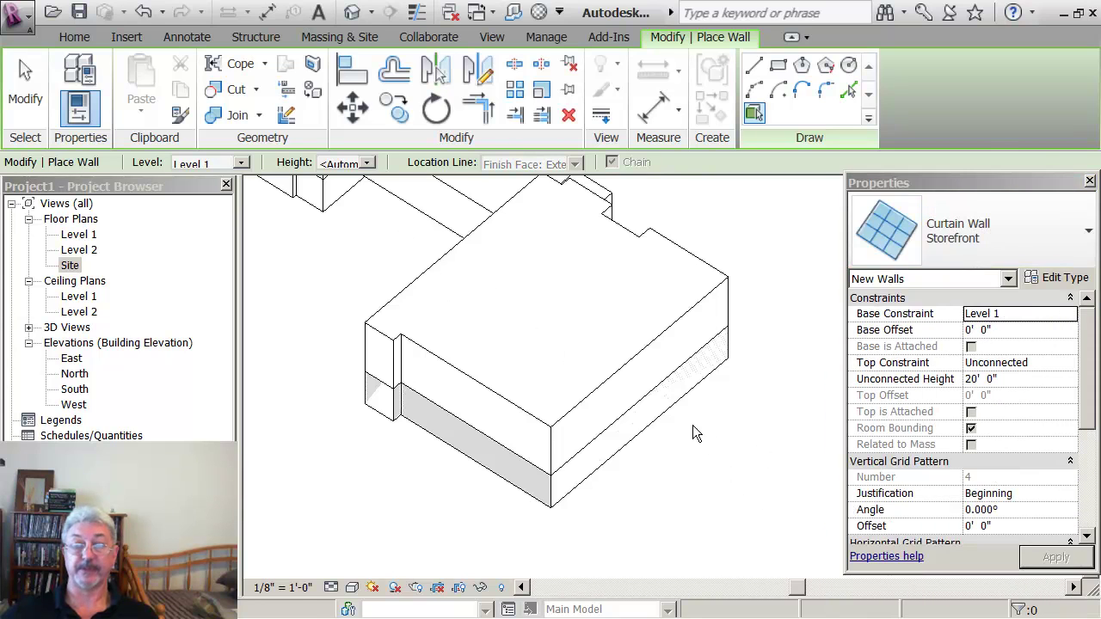
{"action": "left_click", "coordinate": [669, 332]}
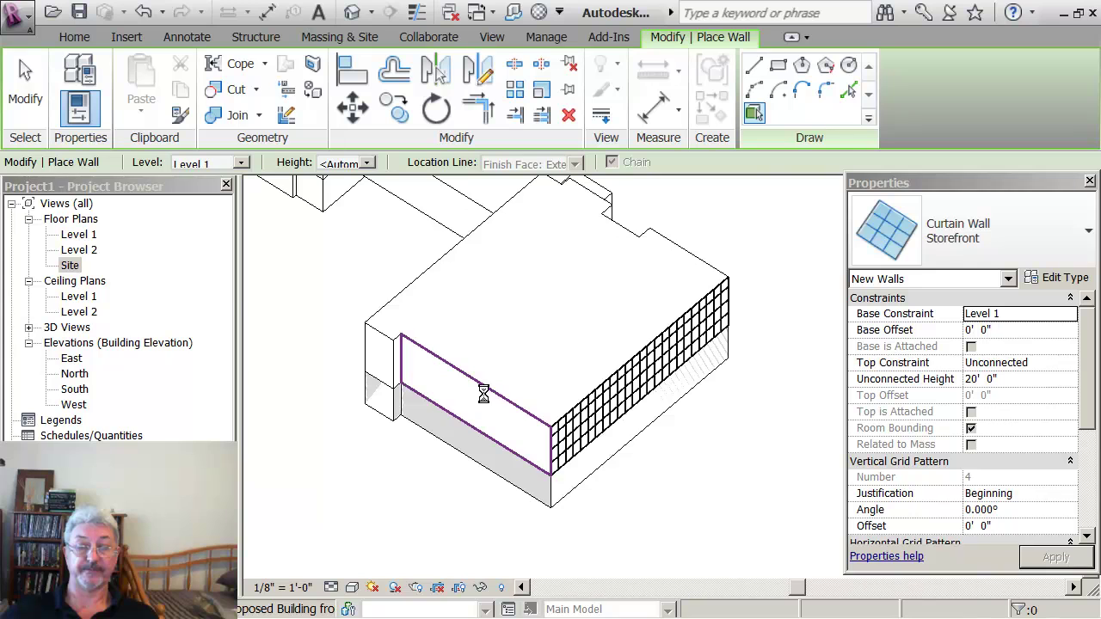
{"action": "middle_click_drag", "start_coordinate": [435, 471], "coordinate": [403, 490]}
{"action": "key", "text": "Escape"}
{"action": "key", "text": "Escape"}
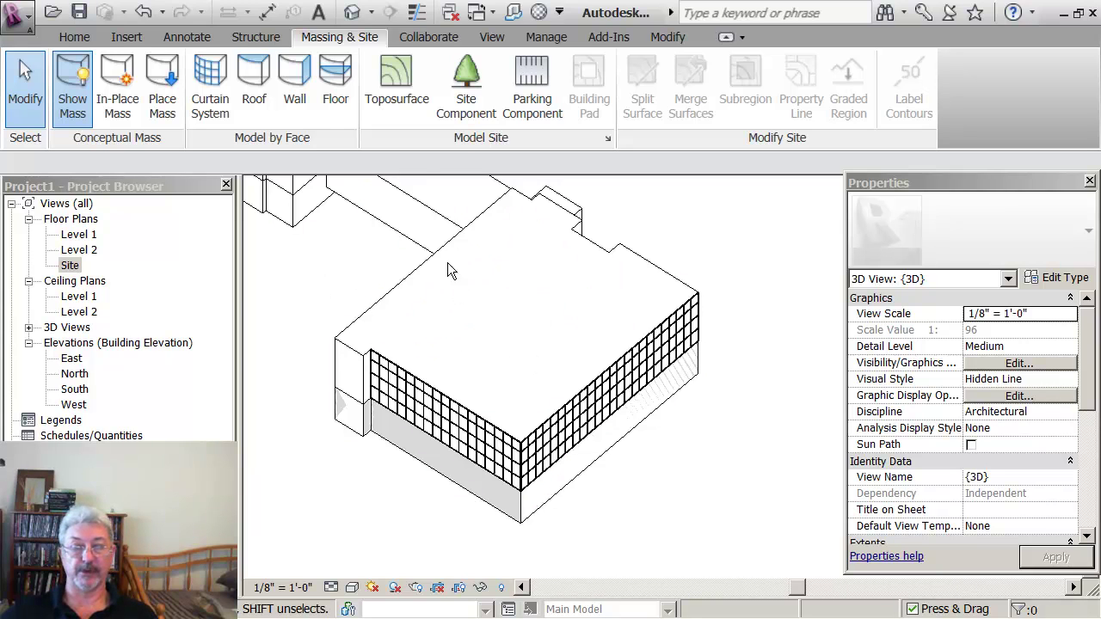
Create a Generic - 12" roof by face on the large block's top face, referenced to Level 2
{"action": "middle_click_drag", "start_coordinate": [370, 256], "coordinate": [384, 266]}
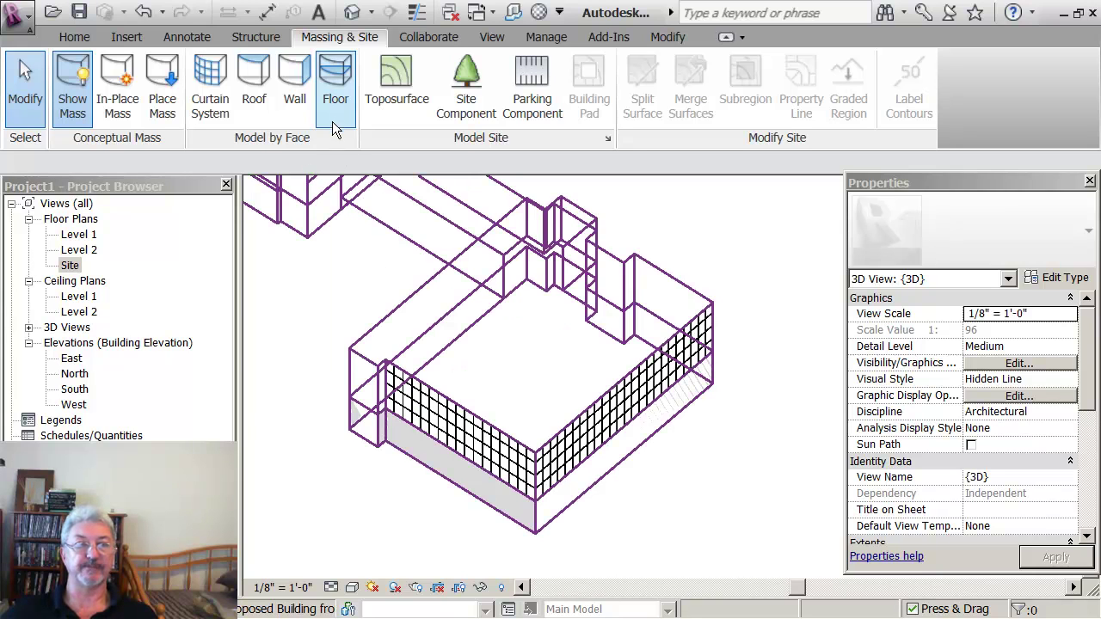
{"action": "left_click", "coordinate": [254, 91]}
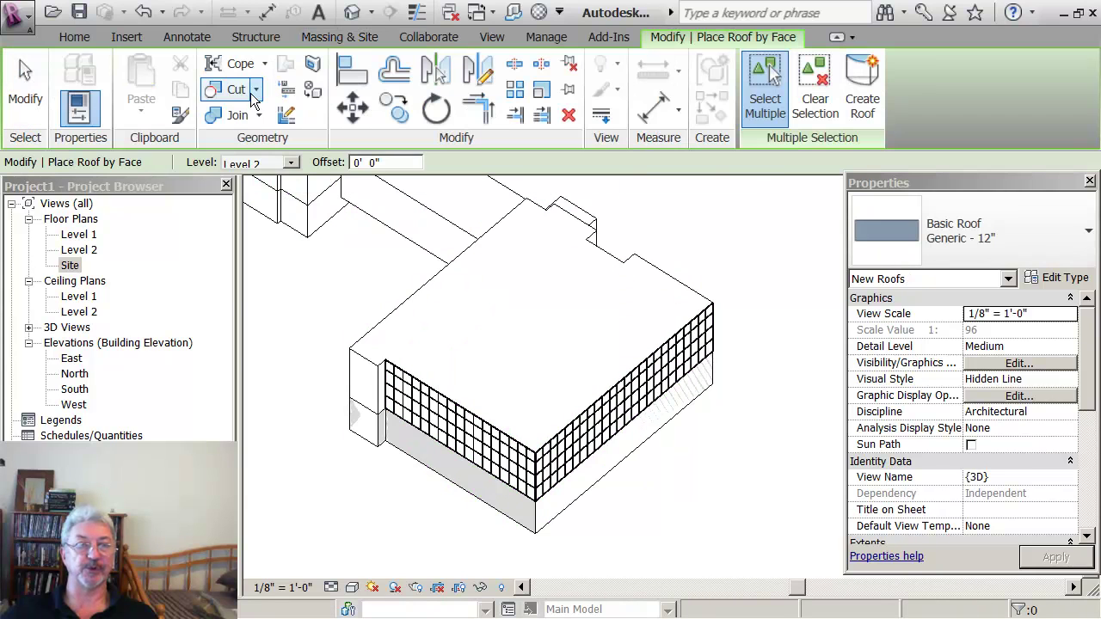
{"action": "left_click", "coordinate": [504, 228]}
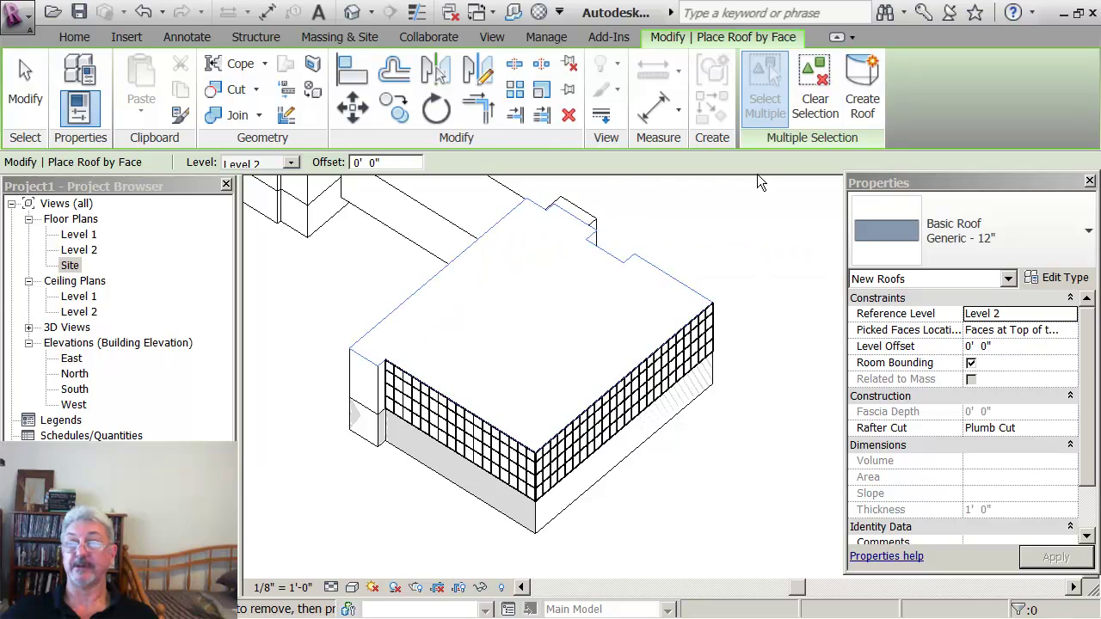
{"action": "left_click", "coordinate": [867, 109]}
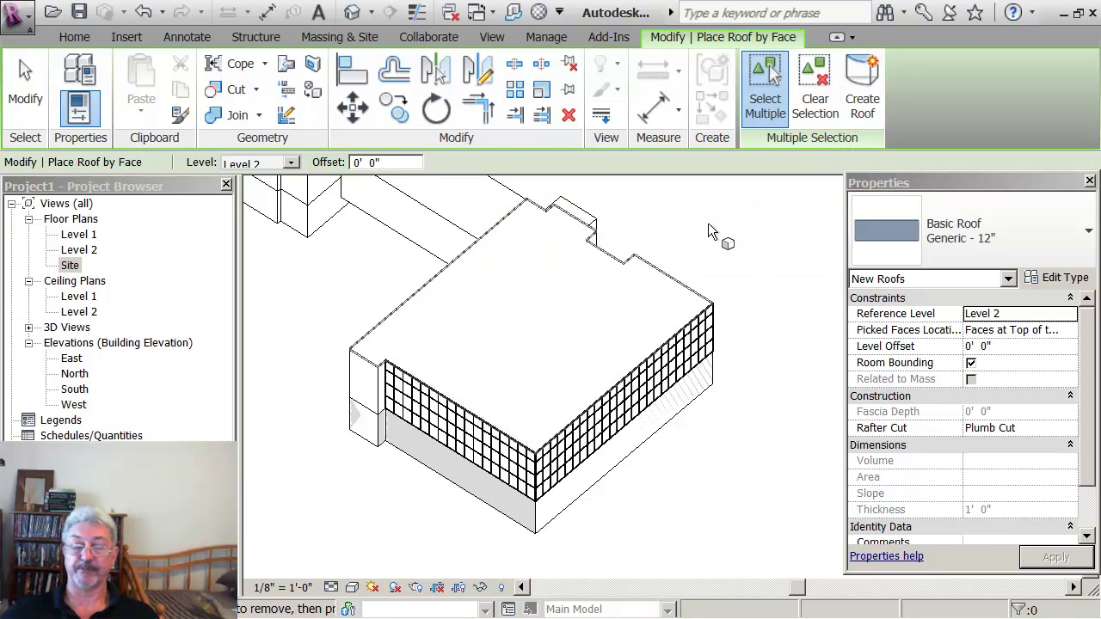
{"action": "key", "text": "Escape"}
{"action": "key", "text": "Escape"}
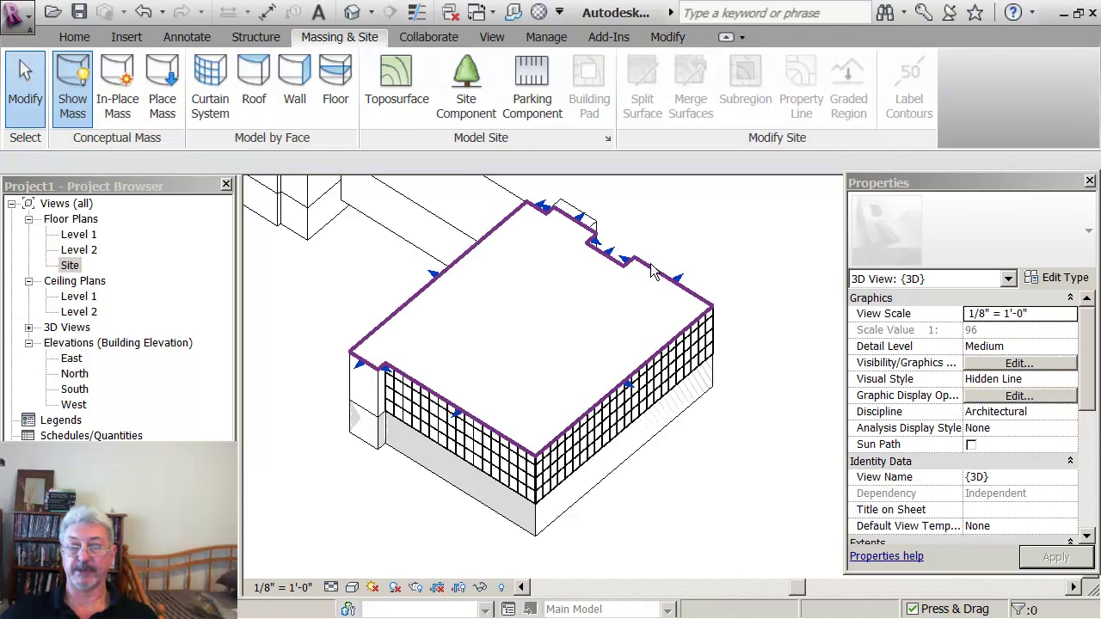
Change the roof's type to Steel Truss - Insulation on Metal Deck - EPDM and view its edge from a lower angle
{"action": "left_click", "coordinate": [651, 270]}
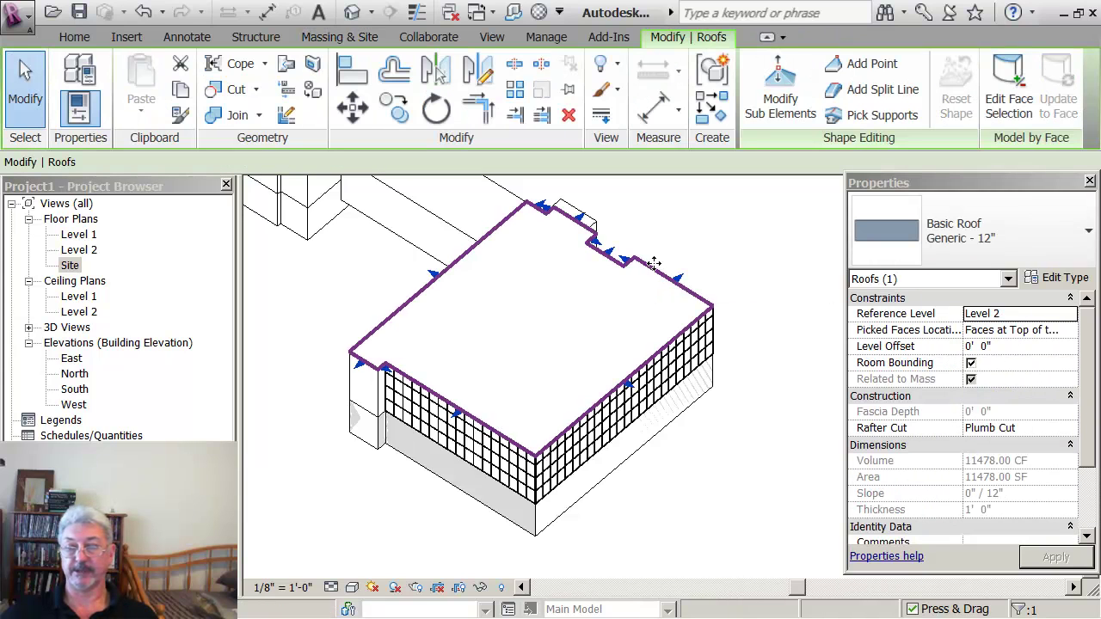
{"action": "left_click", "coordinate": [1086, 241]}
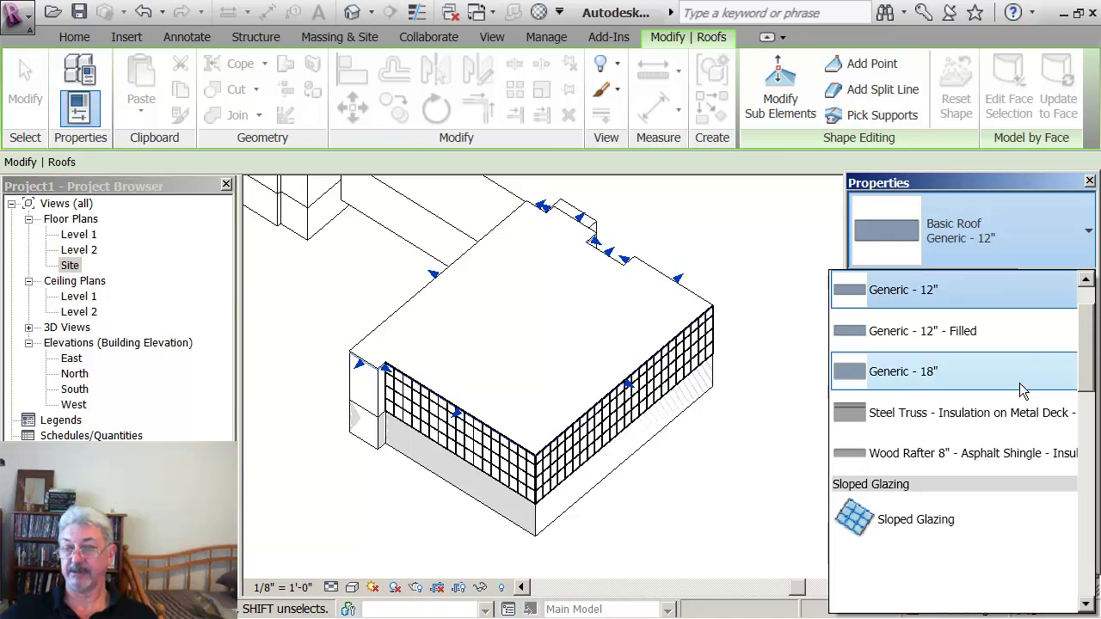
{"action": "left_click", "coordinate": [857, 418]}
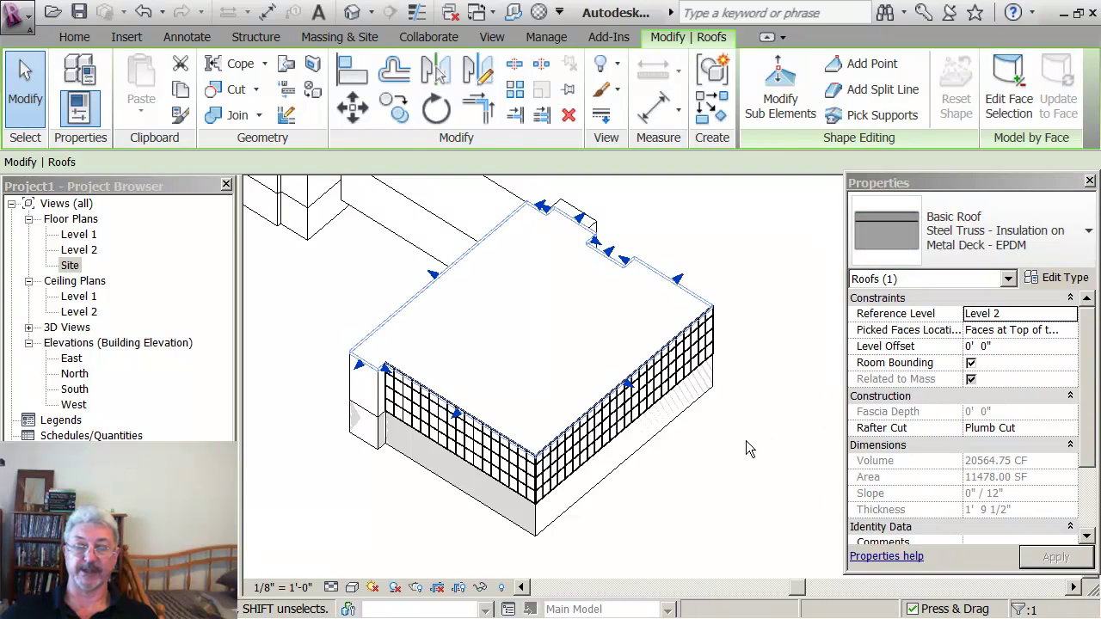
{"action": "key", "text": "Escape"}
{"action": "middle_click_drag", "start_coordinate": [549, 384], "coordinate": [597, 281], "text": "shift"}
{"action": "scroll", "coordinate": [596, 317], "scroll_direction": "up", "scroll_amount": 1}
{"action": "scroll", "coordinate": [599, 322], "scroll_direction": "up", "scroll_amount": 1}
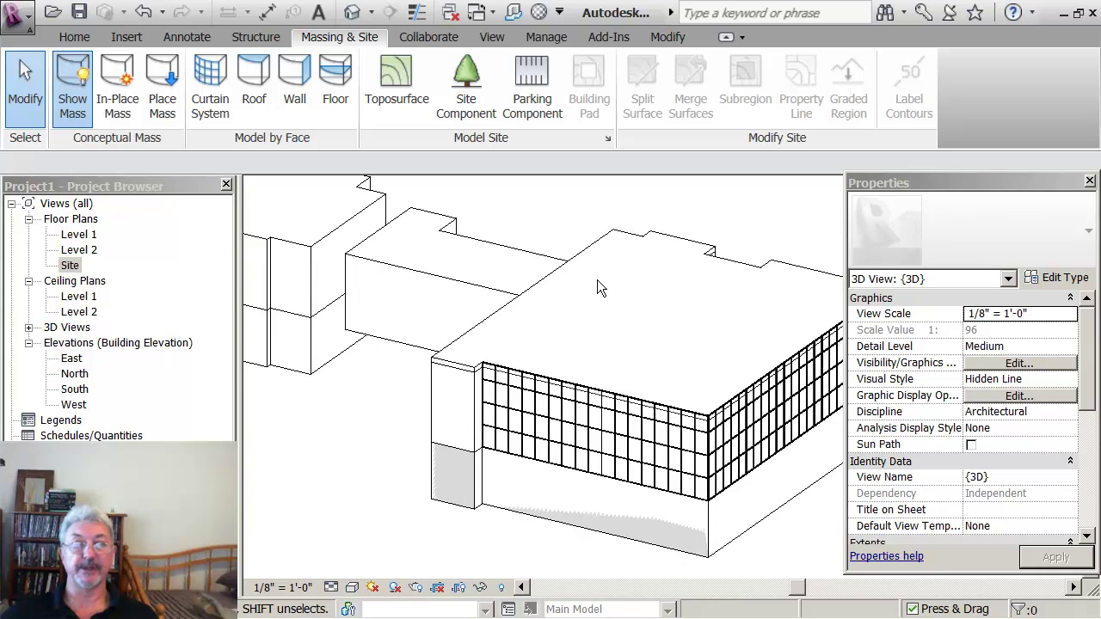
Place Exterior - Brick on CMU walls by face on the upper-storey faces of the corner projection
{"action": "left_click", "coordinate": [293, 84]}
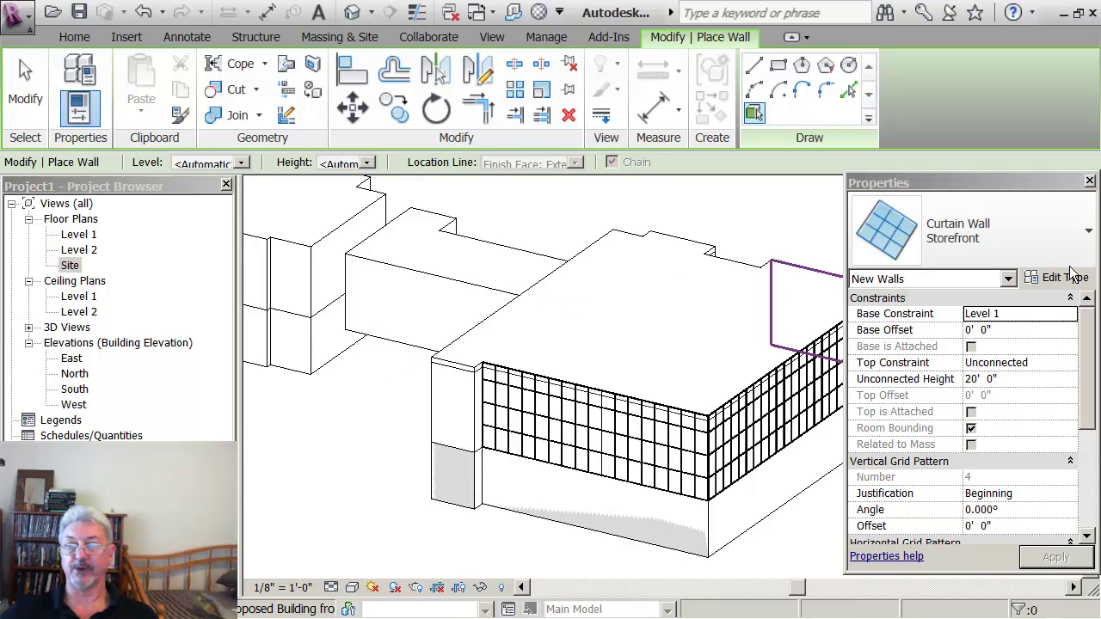
{"action": "left_click", "coordinate": [1088, 232]}
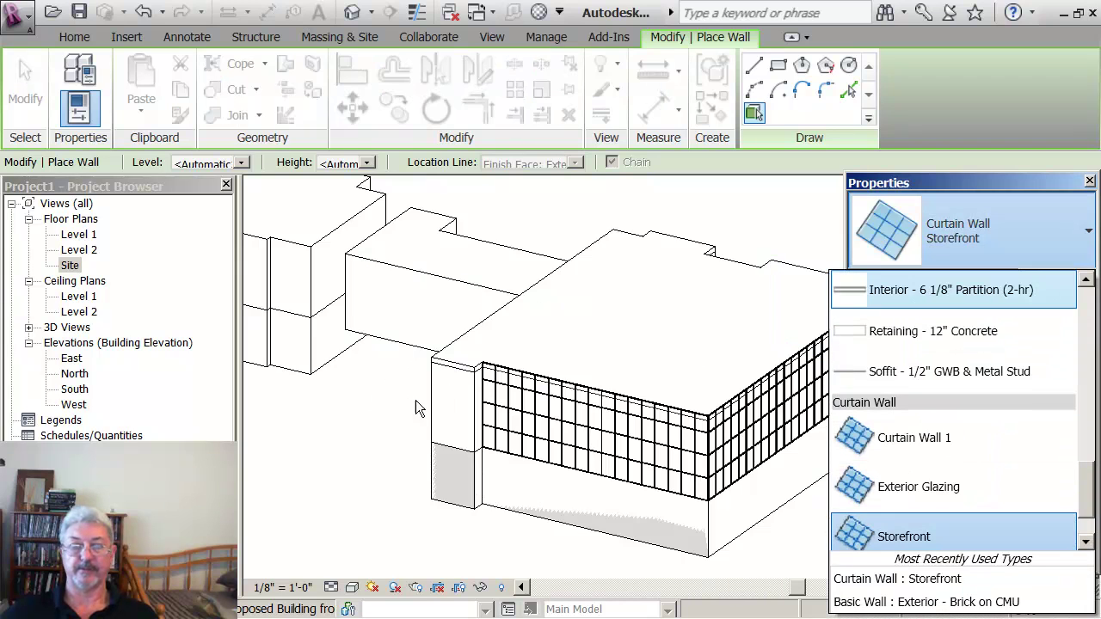
{"action": "middle_click_drag", "start_coordinate": [370, 458], "coordinate": [334, 454]}
{"action": "scroll", "coordinate": [327, 442], "scroll_direction": "down", "scroll_amount": 2}
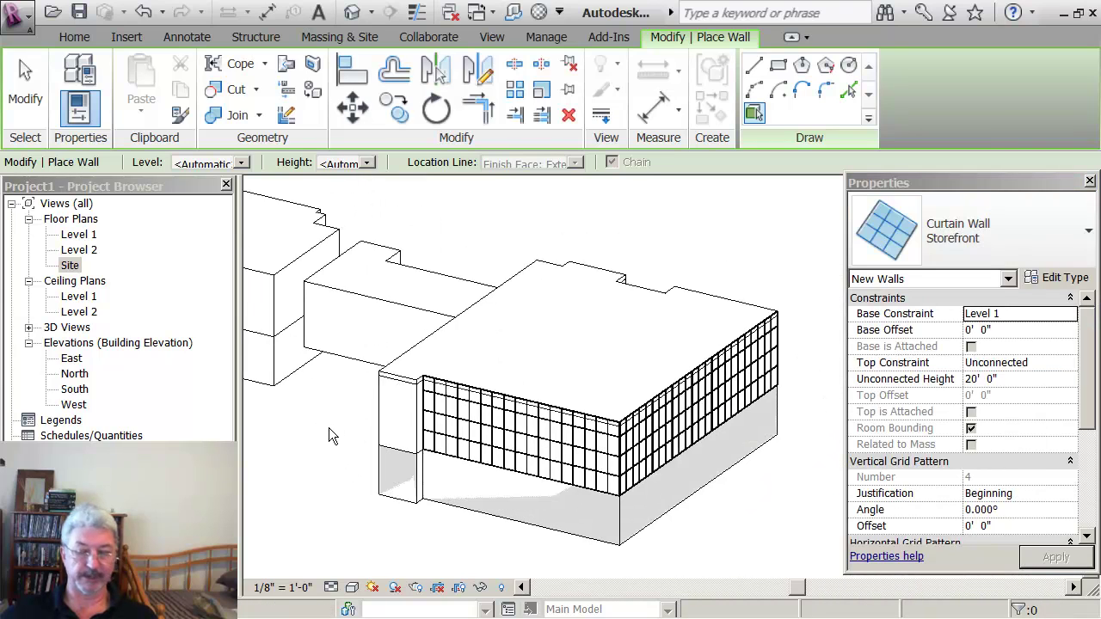
{"action": "left_click", "coordinate": [1086, 238]}
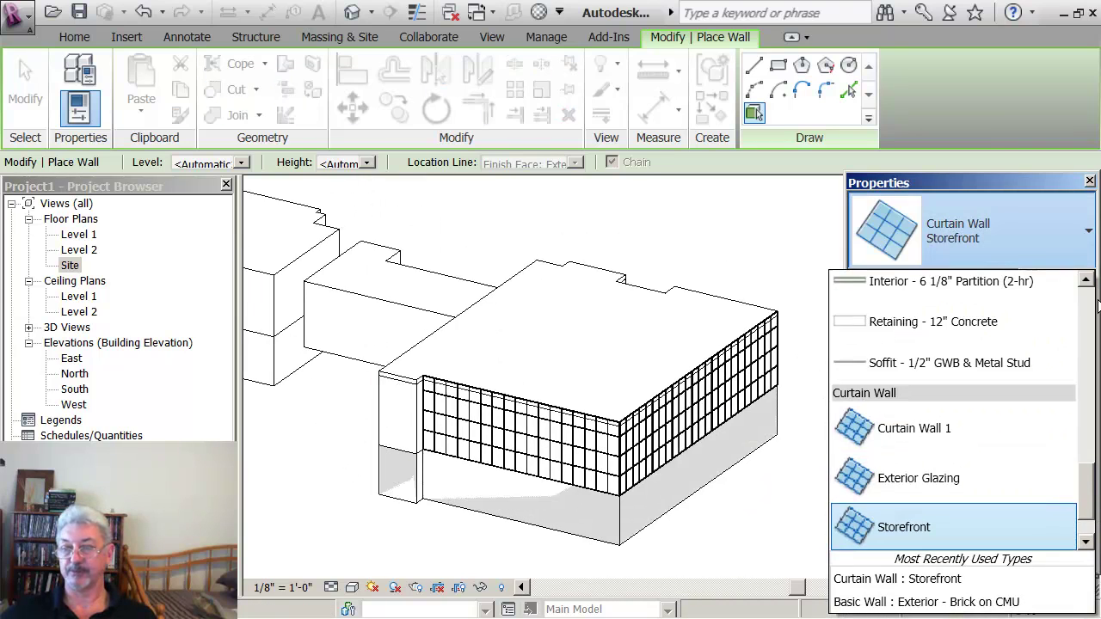
{"action": "left_click_drag", "start_coordinate": [1087, 492], "coordinate": [1087, 317]}
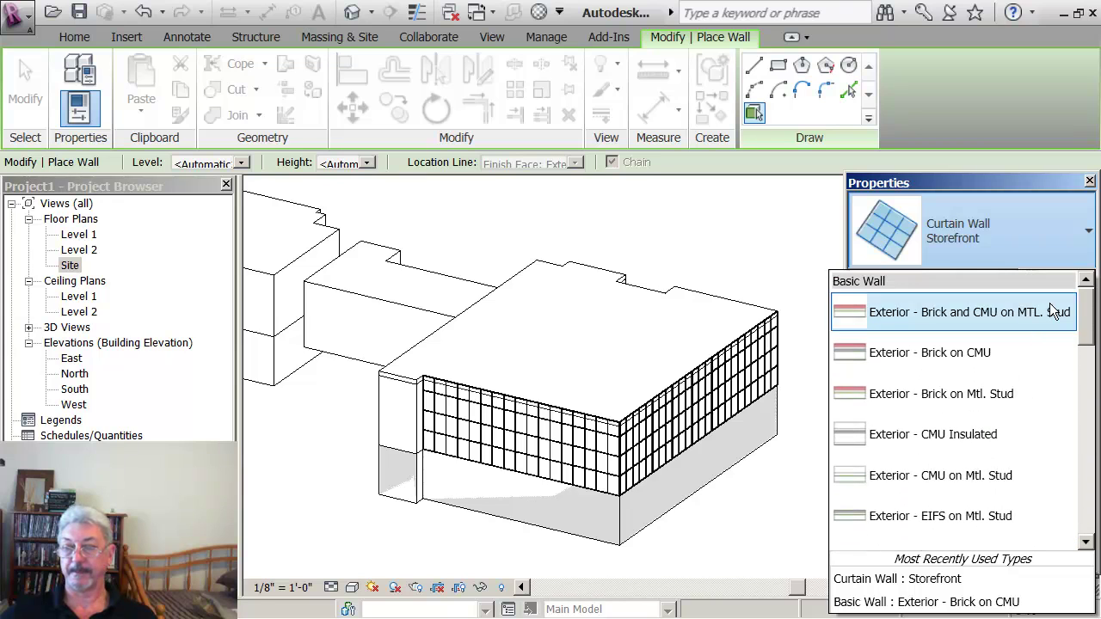
{"action": "left_click", "coordinate": [871, 362]}
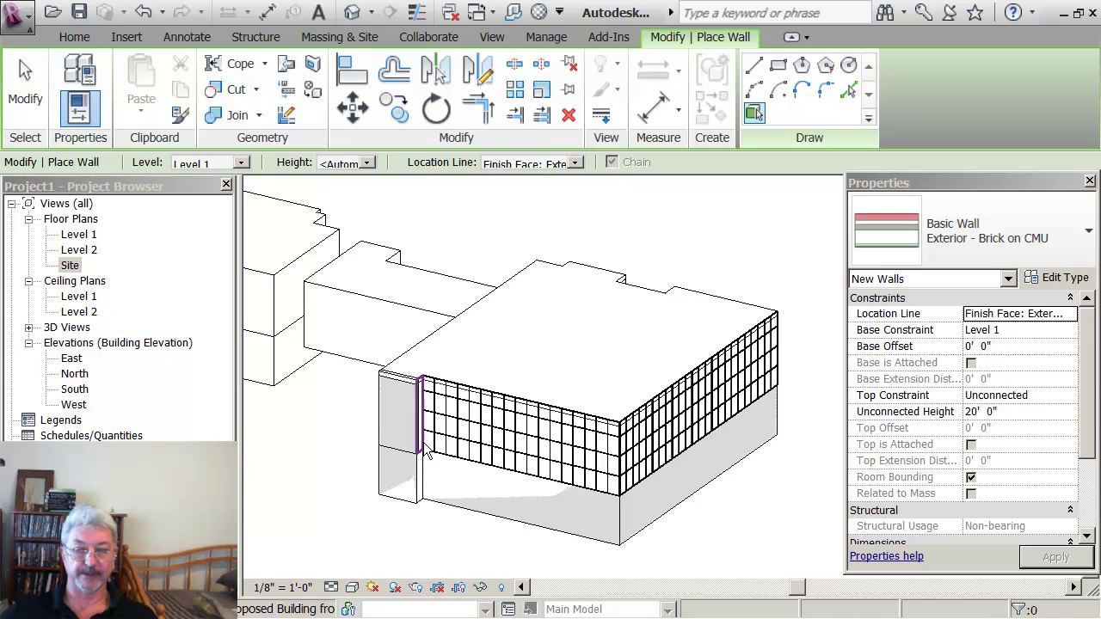
{"action": "scroll", "coordinate": [418, 454], "scroll_direction": "up", "scroll_amount": 4}
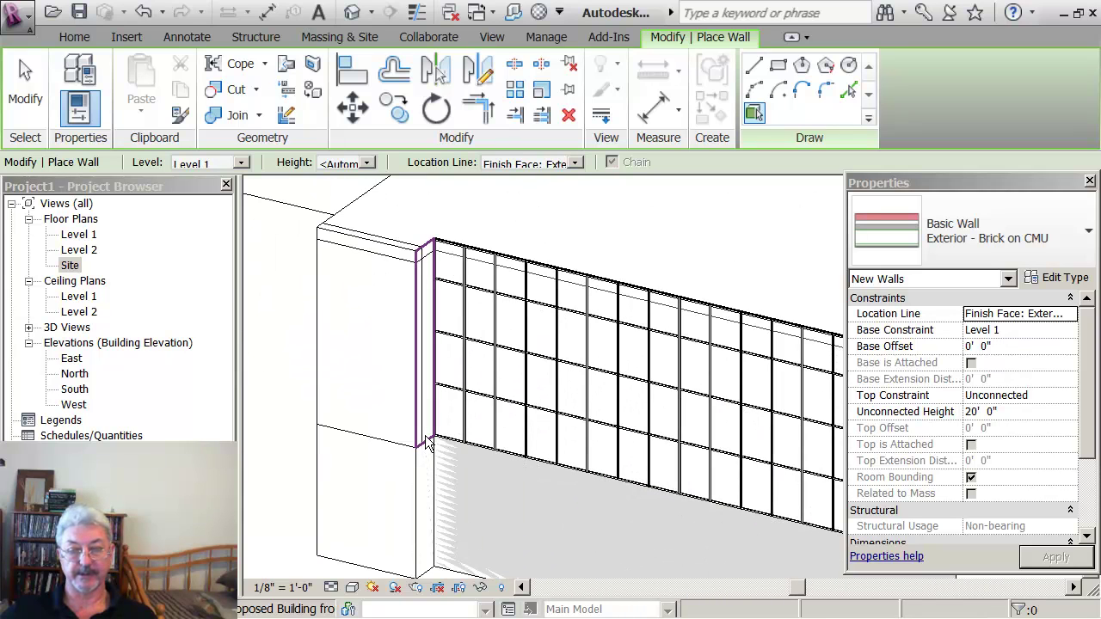
{"action": "scroll", "coordinate": [307, 408], "scroll_direction": "down", "scroll_amount": 4}
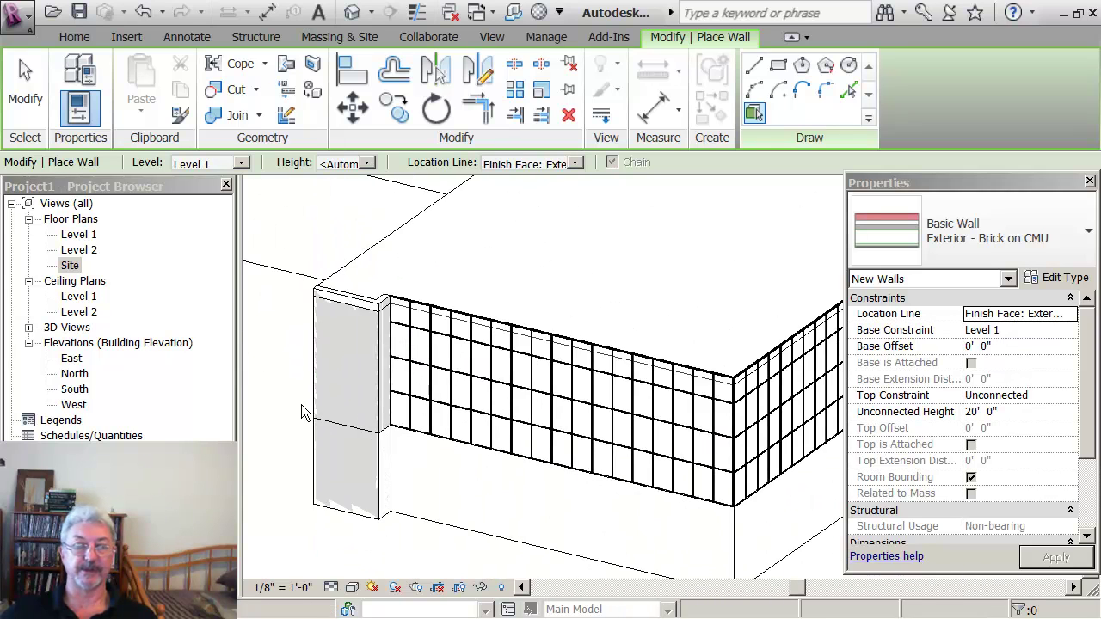
{"action": "scroll", "coordinate": [310, 408], "scroll_direction": "down", "scroll_amount": 3}
{"action": "key", "text": "Escape"}
{"action": "key", "text": "Escape"}
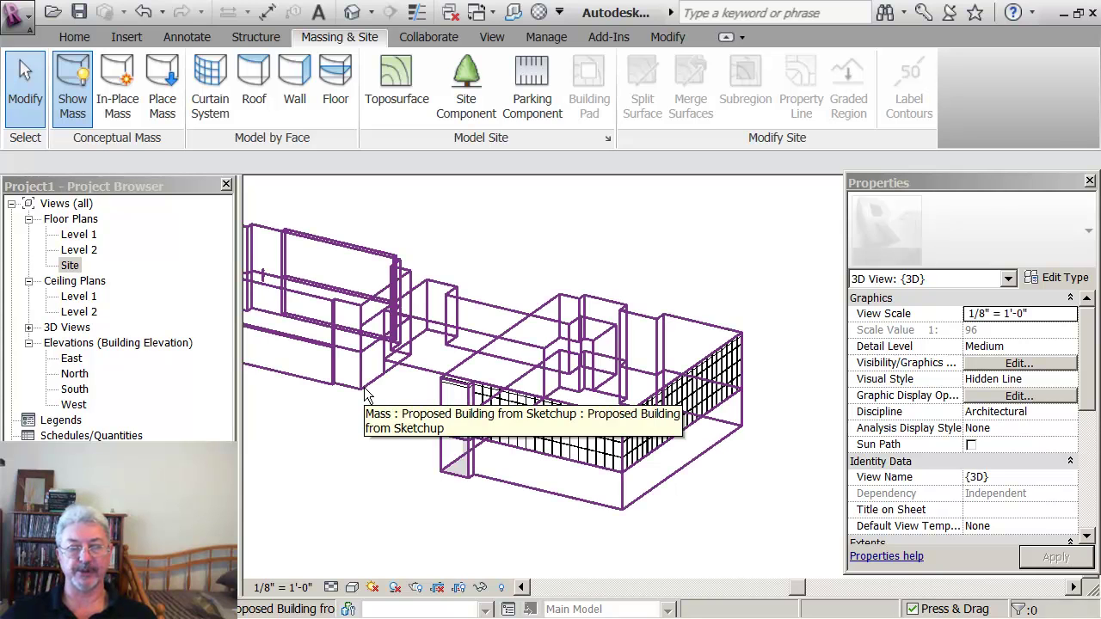
Delete the SketchUp building mass, keeping the walls and roof, and inspect the remaining block
{"action": "left_click", "coordinate": [365, 391]}
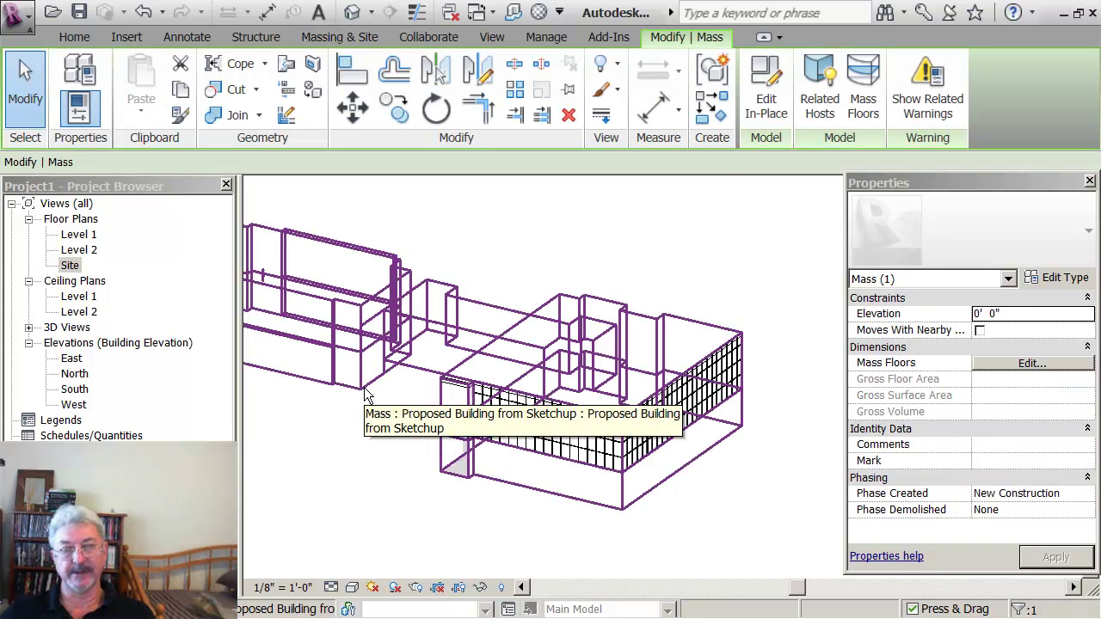
{"action": "key", "text": "Escape"}
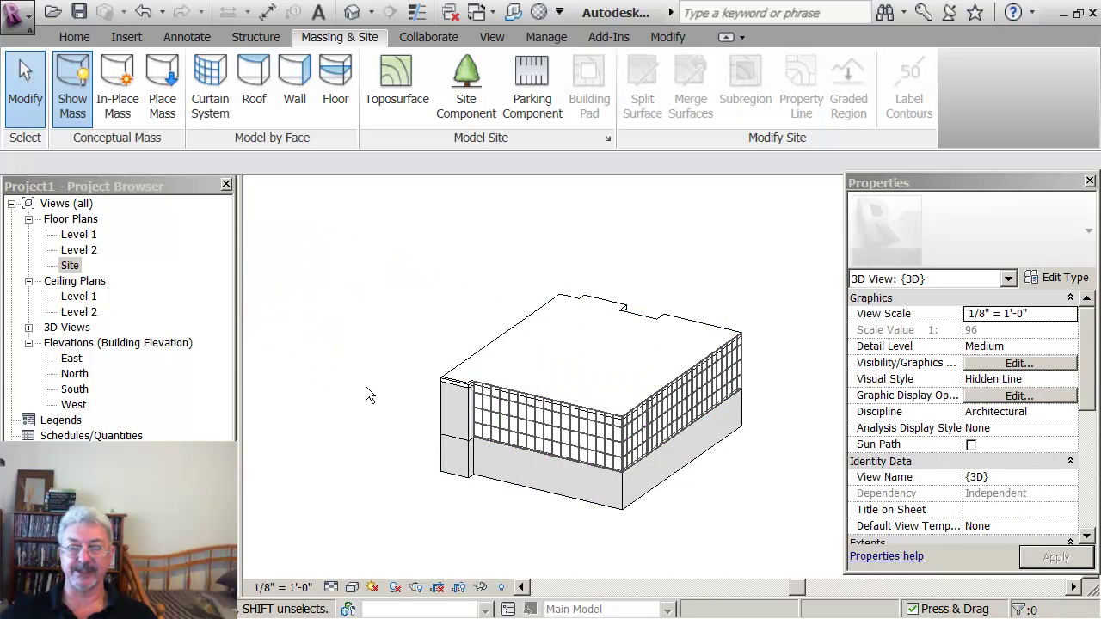
{"action": "scroll", "coordinate": [344, 327], "scroll_direction": "up", "scroll_amount": 2}
{"action": "scroll", "coordinate": [344, 259], "scroll_direction": "down", "scroll_amount": 3}
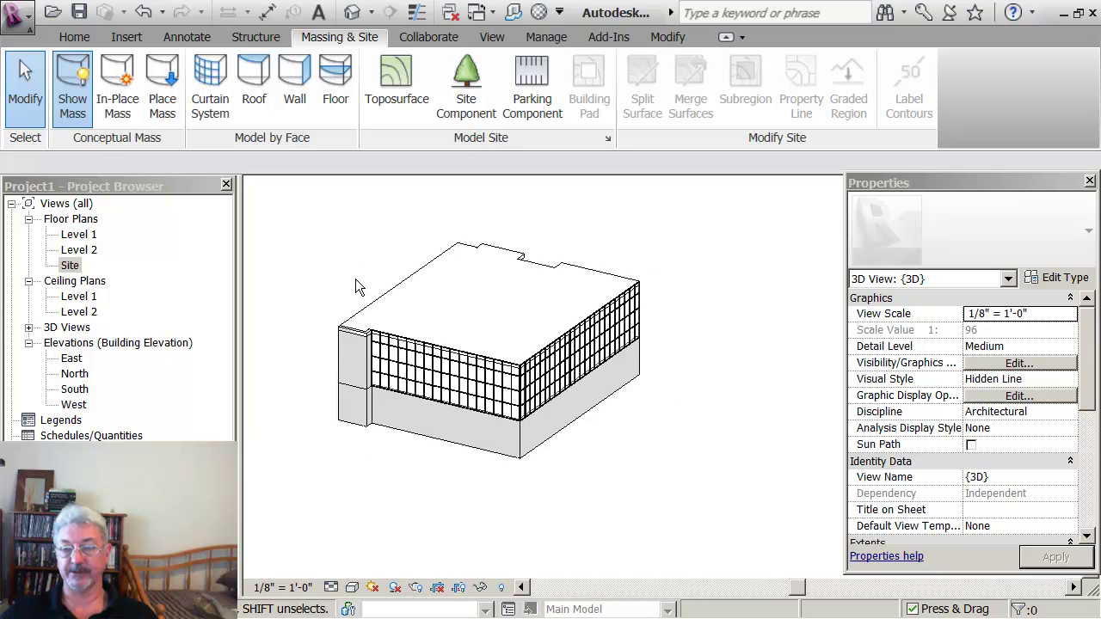
{"action": "scroll", "coordinate": [348, 273], "scroll_direction": "up", "scroll_amount": 2}
{"action": "middle_click_drag", "start_coordinate": [343, 275], "coordinate": [327, 273]}
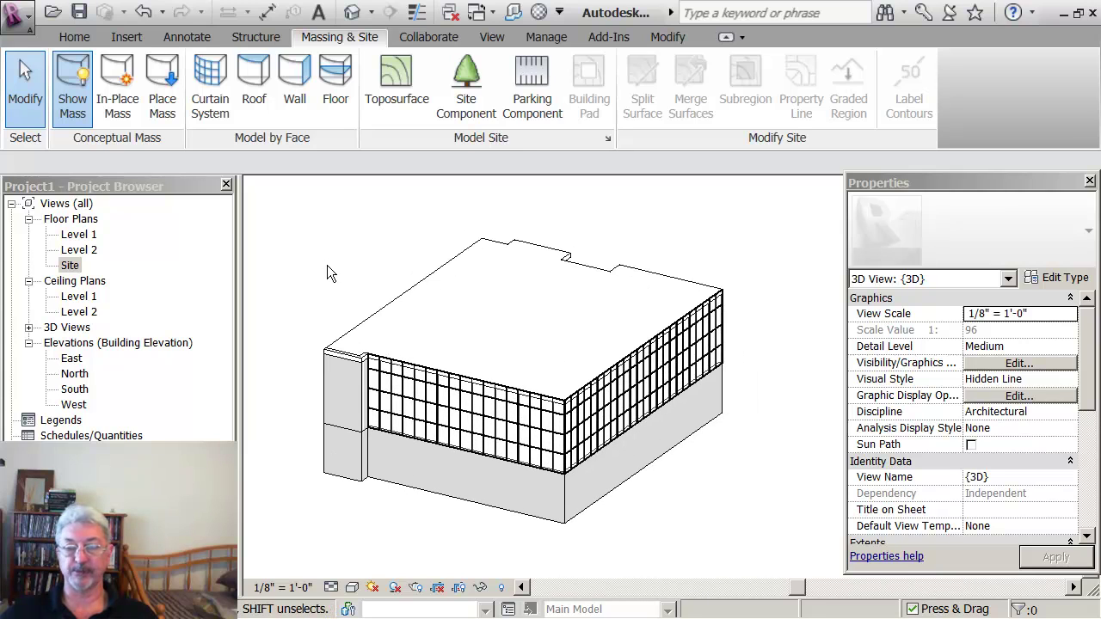